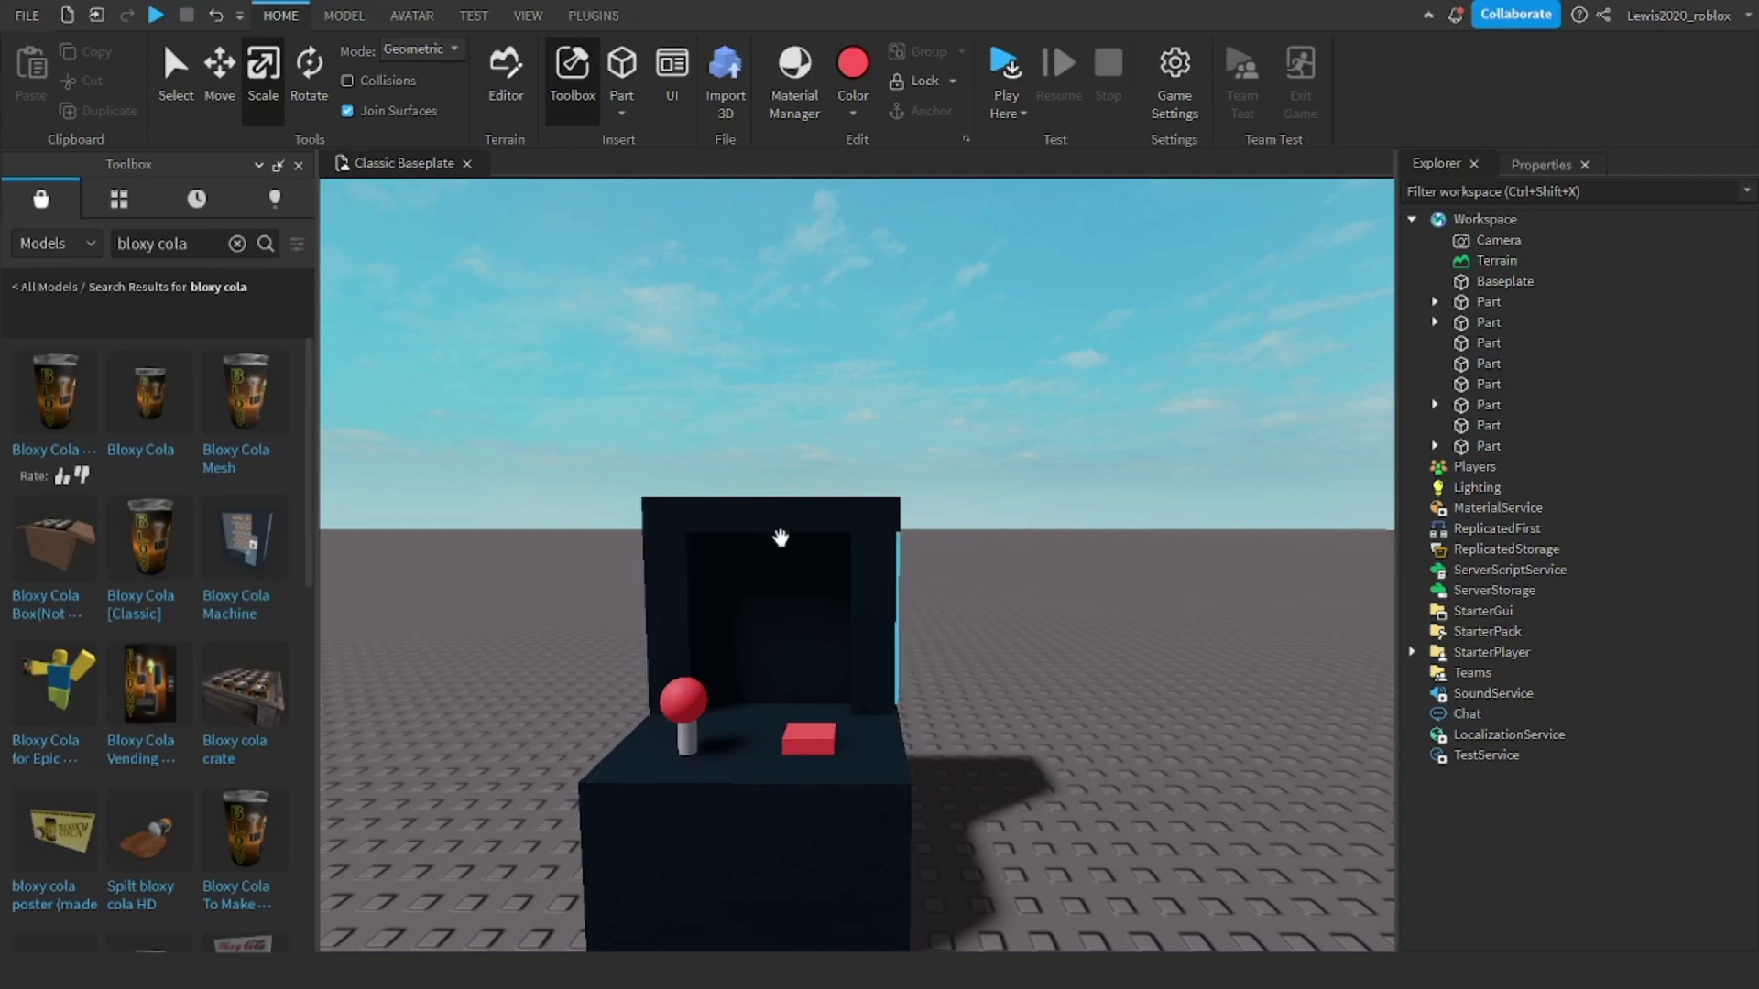
Insert a red part, flatten it thin and seat it in the cabinet's screen recess
right_click_drag(784, 531, 1066, 531)
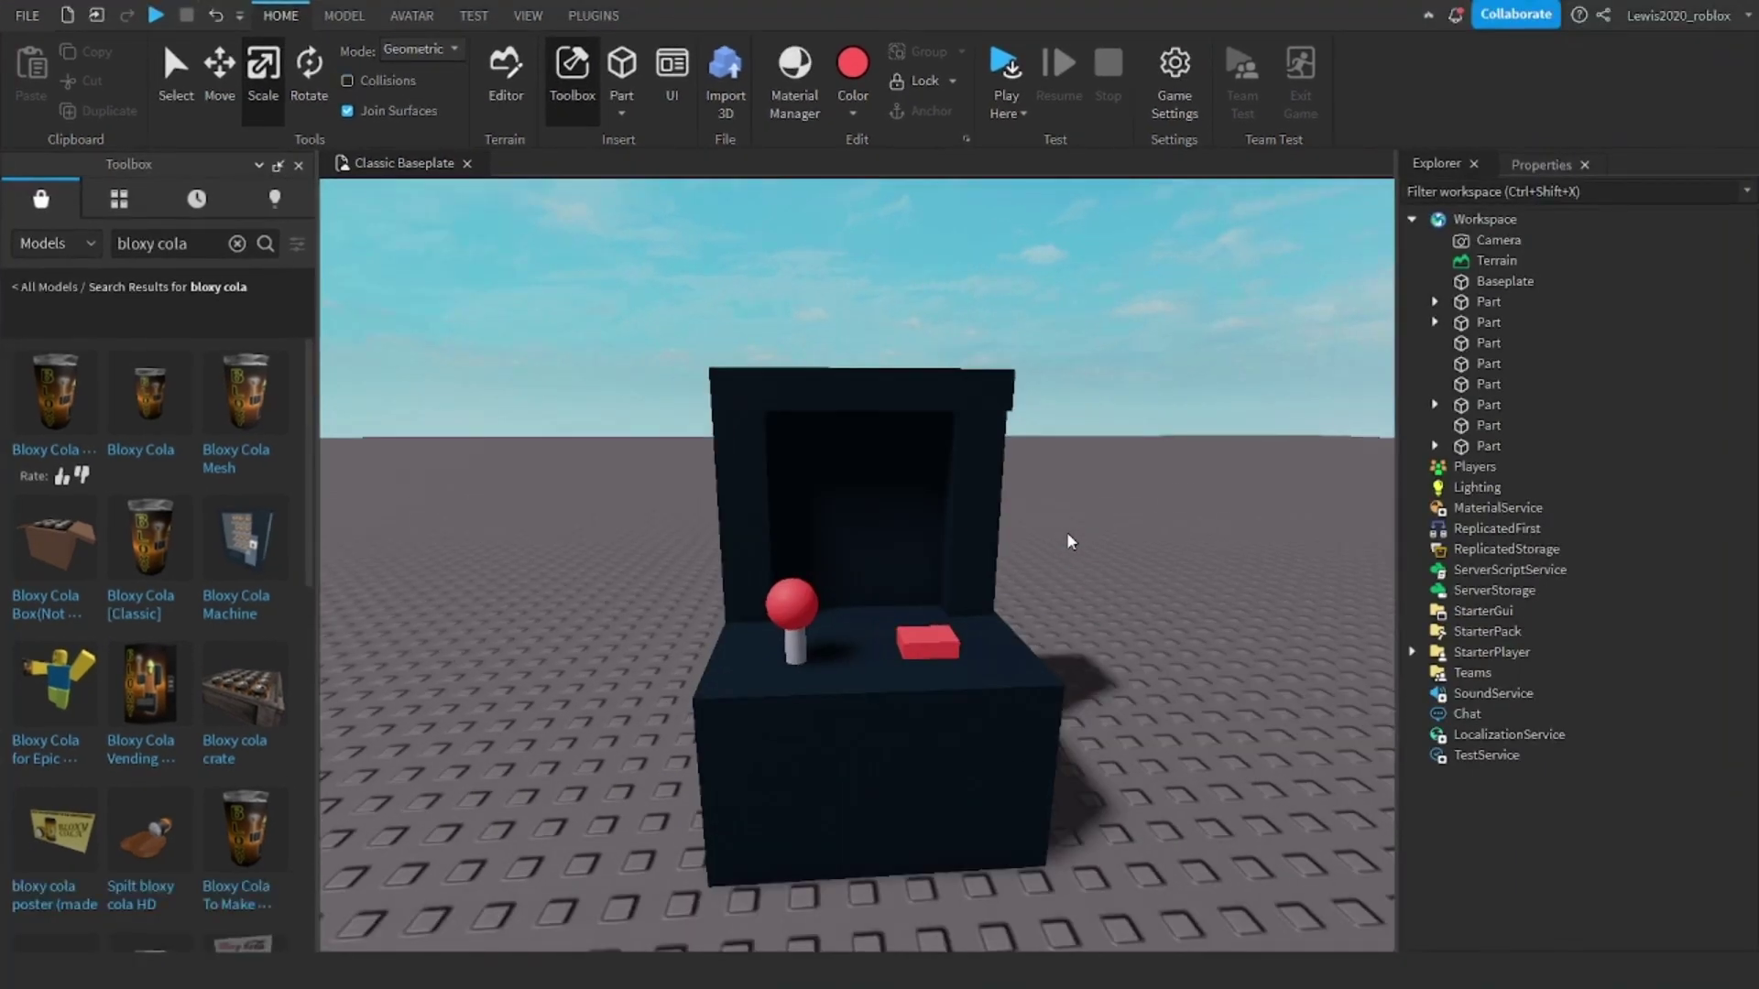
scroll(1042, 505, "down", 3)
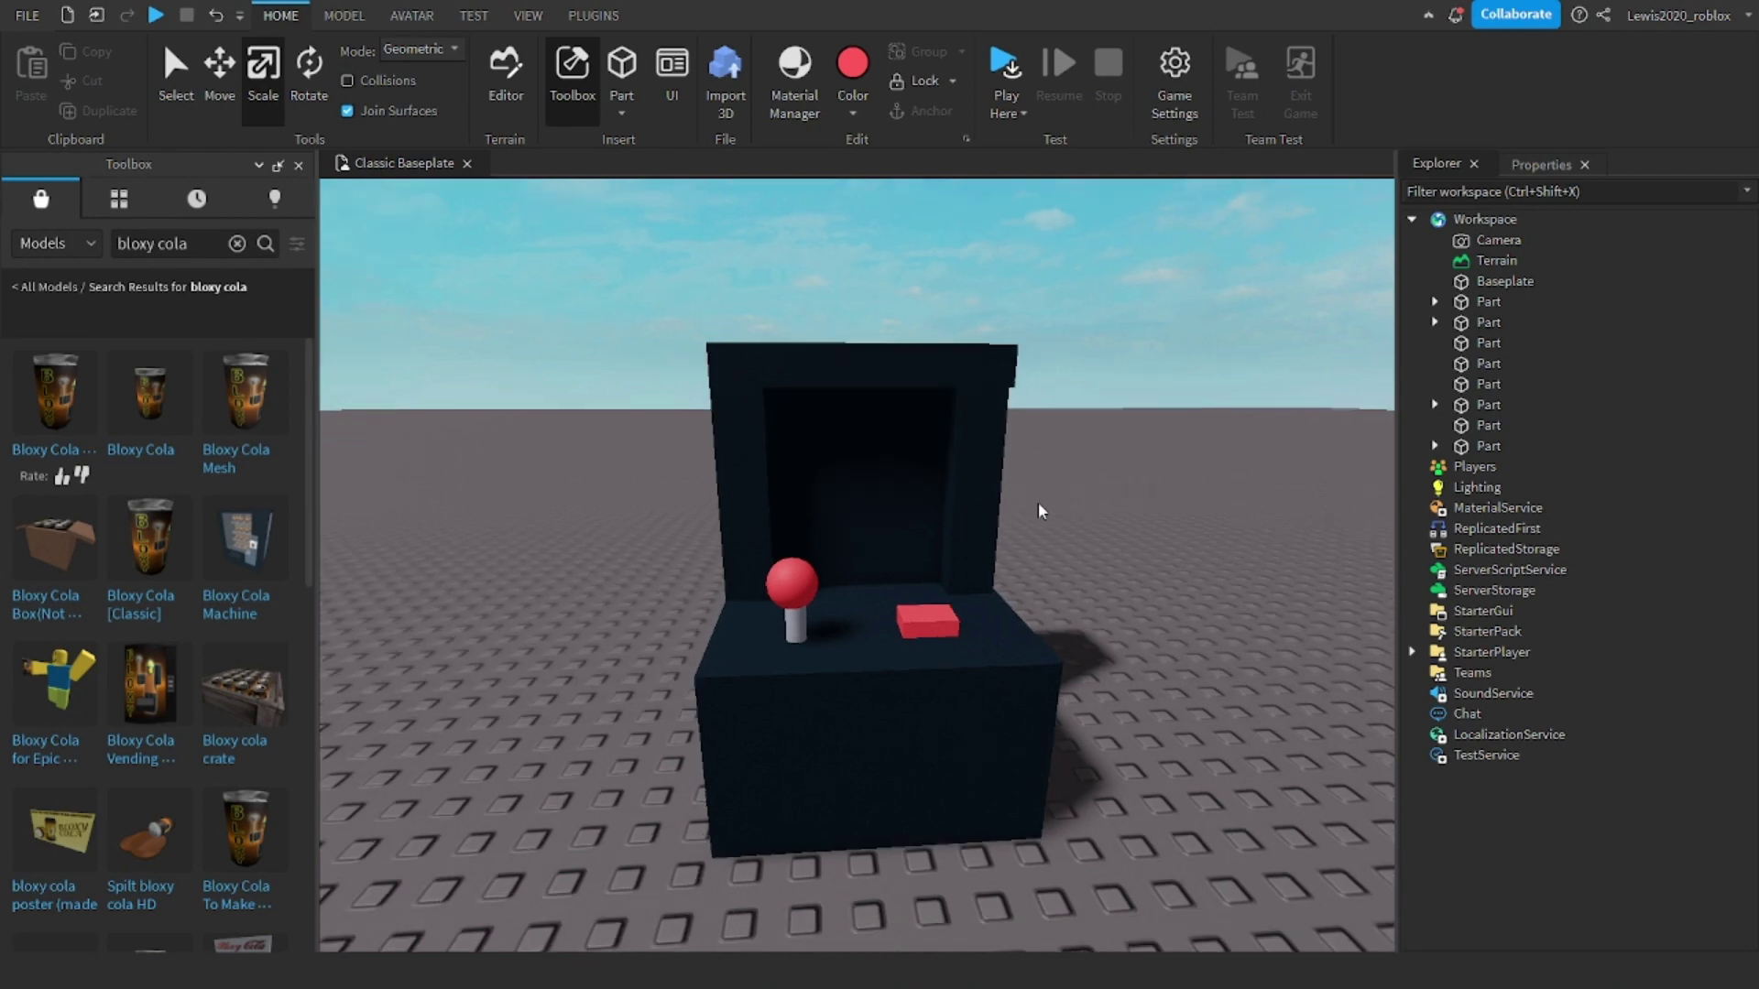
scroll(1037, 502, "down", 2)
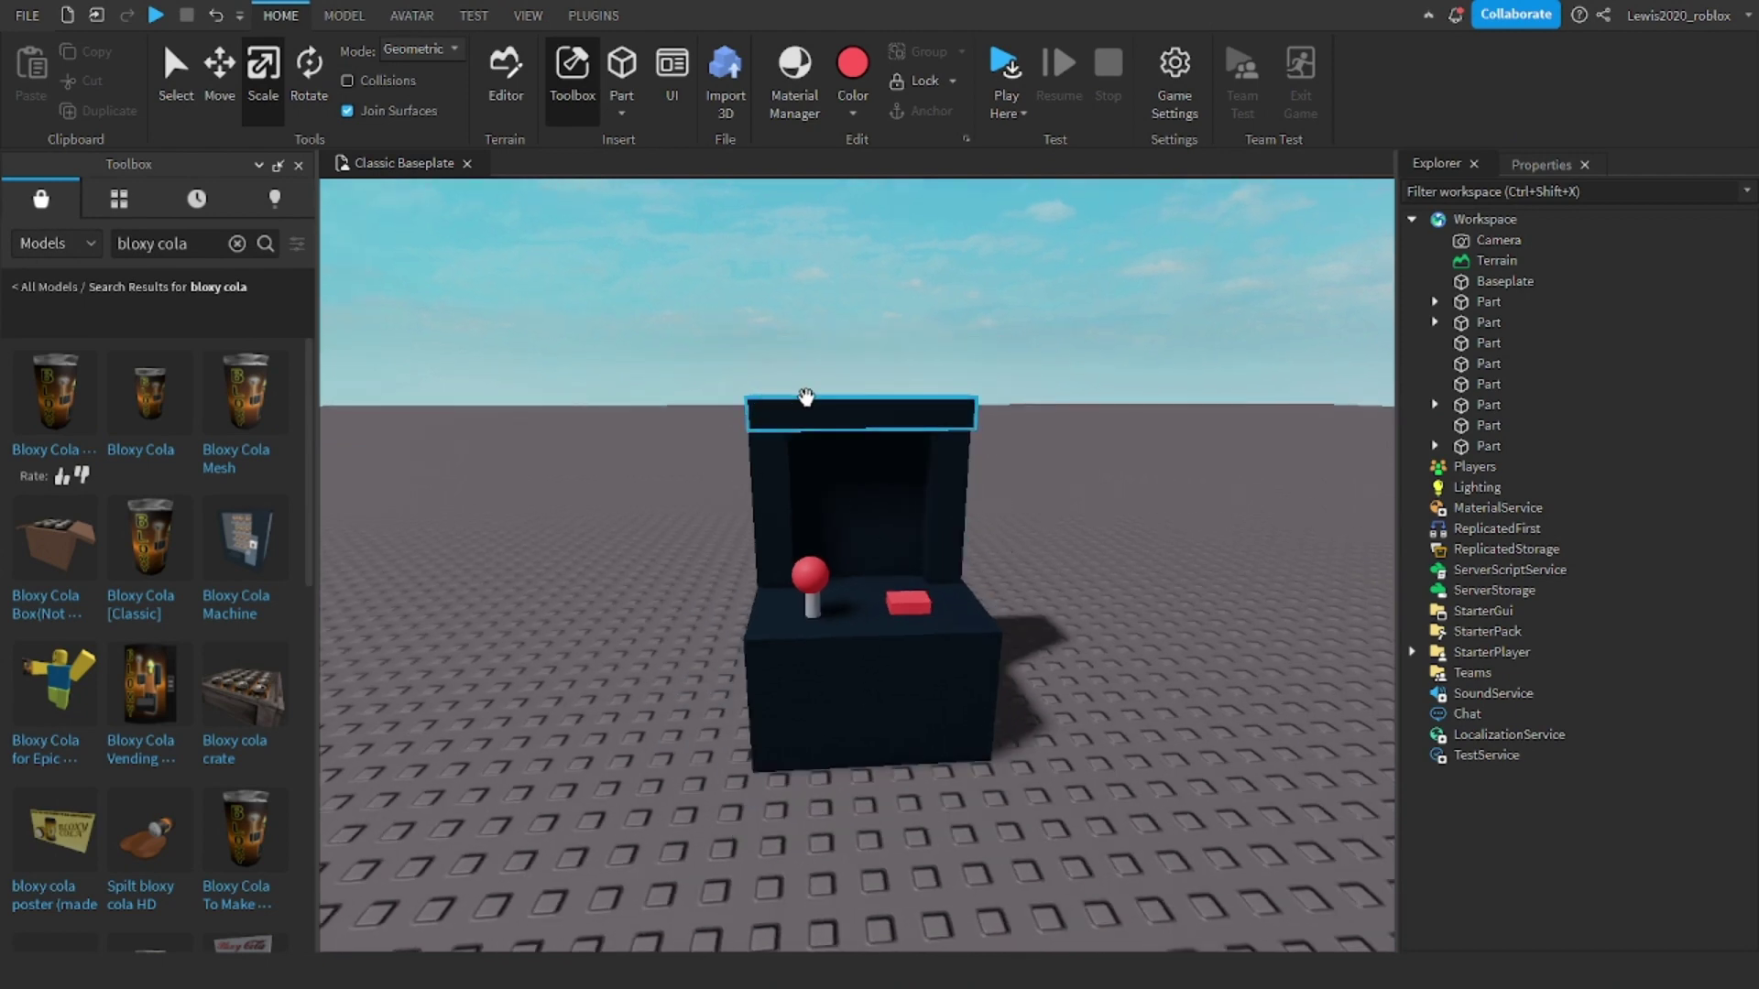
right_click_drag(806, 396, 806, 395)
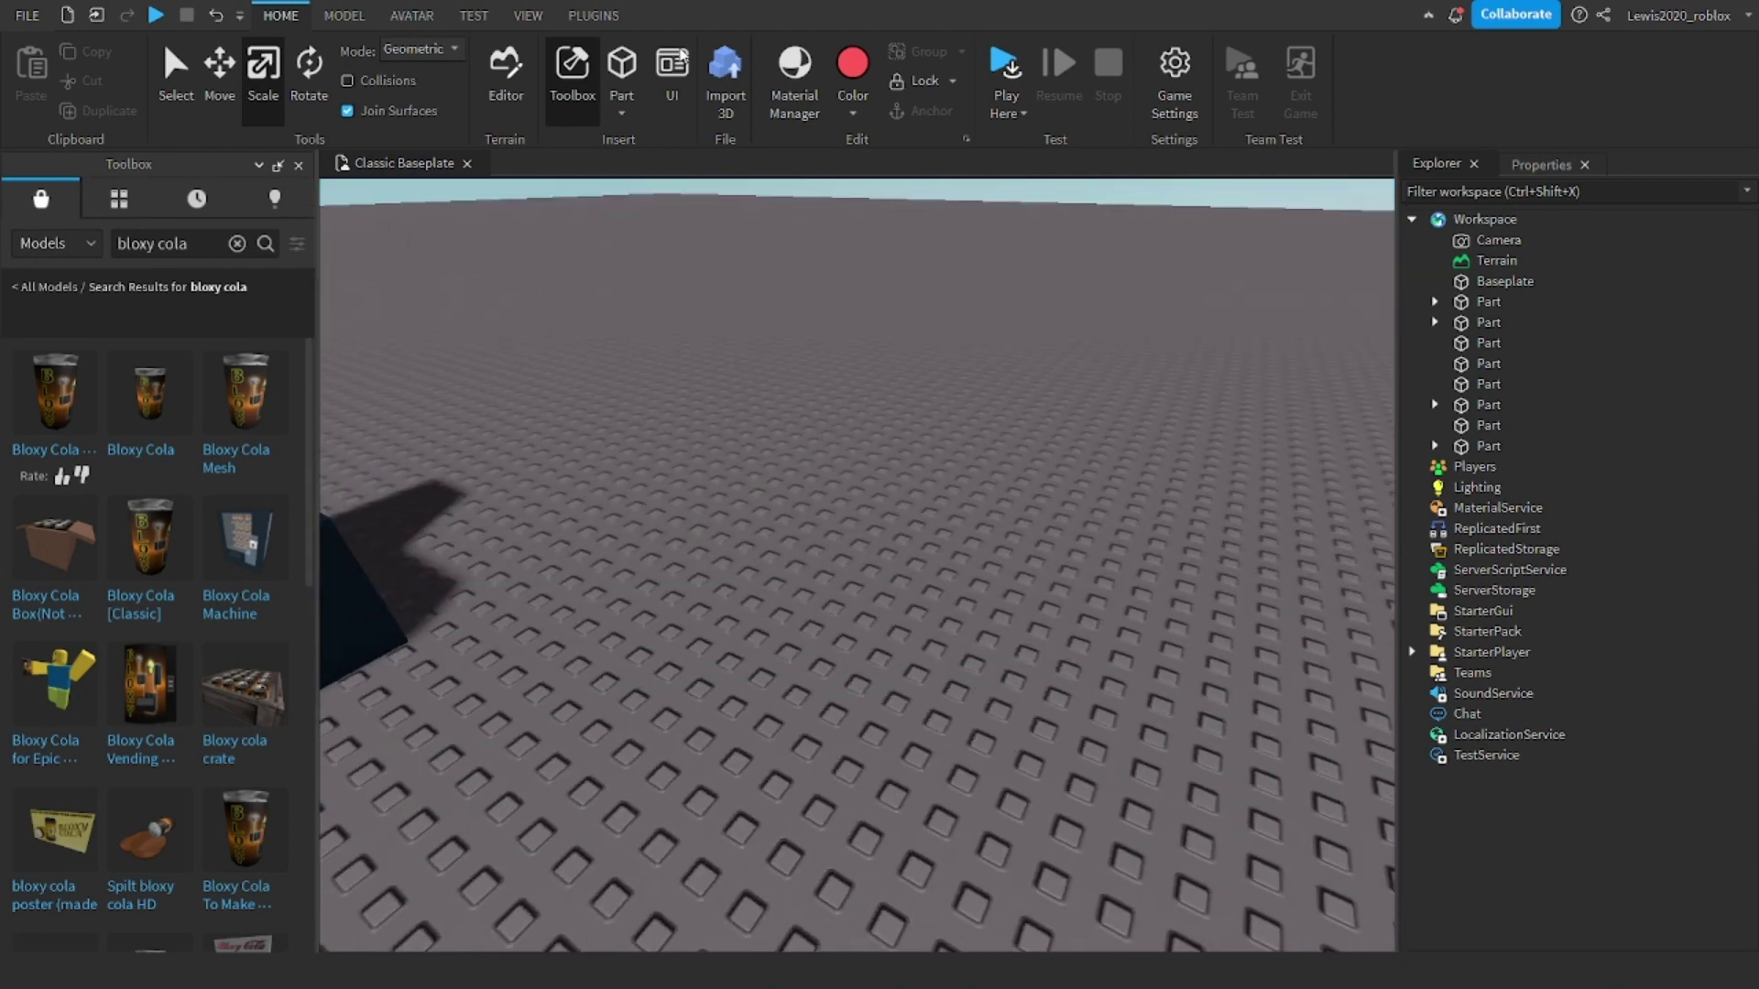
left_click(622, 69)
mouse_move(938, 570)
left_mouse_down()
mouse_move(843, 541)
mouse_move(858, 547)
mouse_move(843, 485)
left_mouse_up()
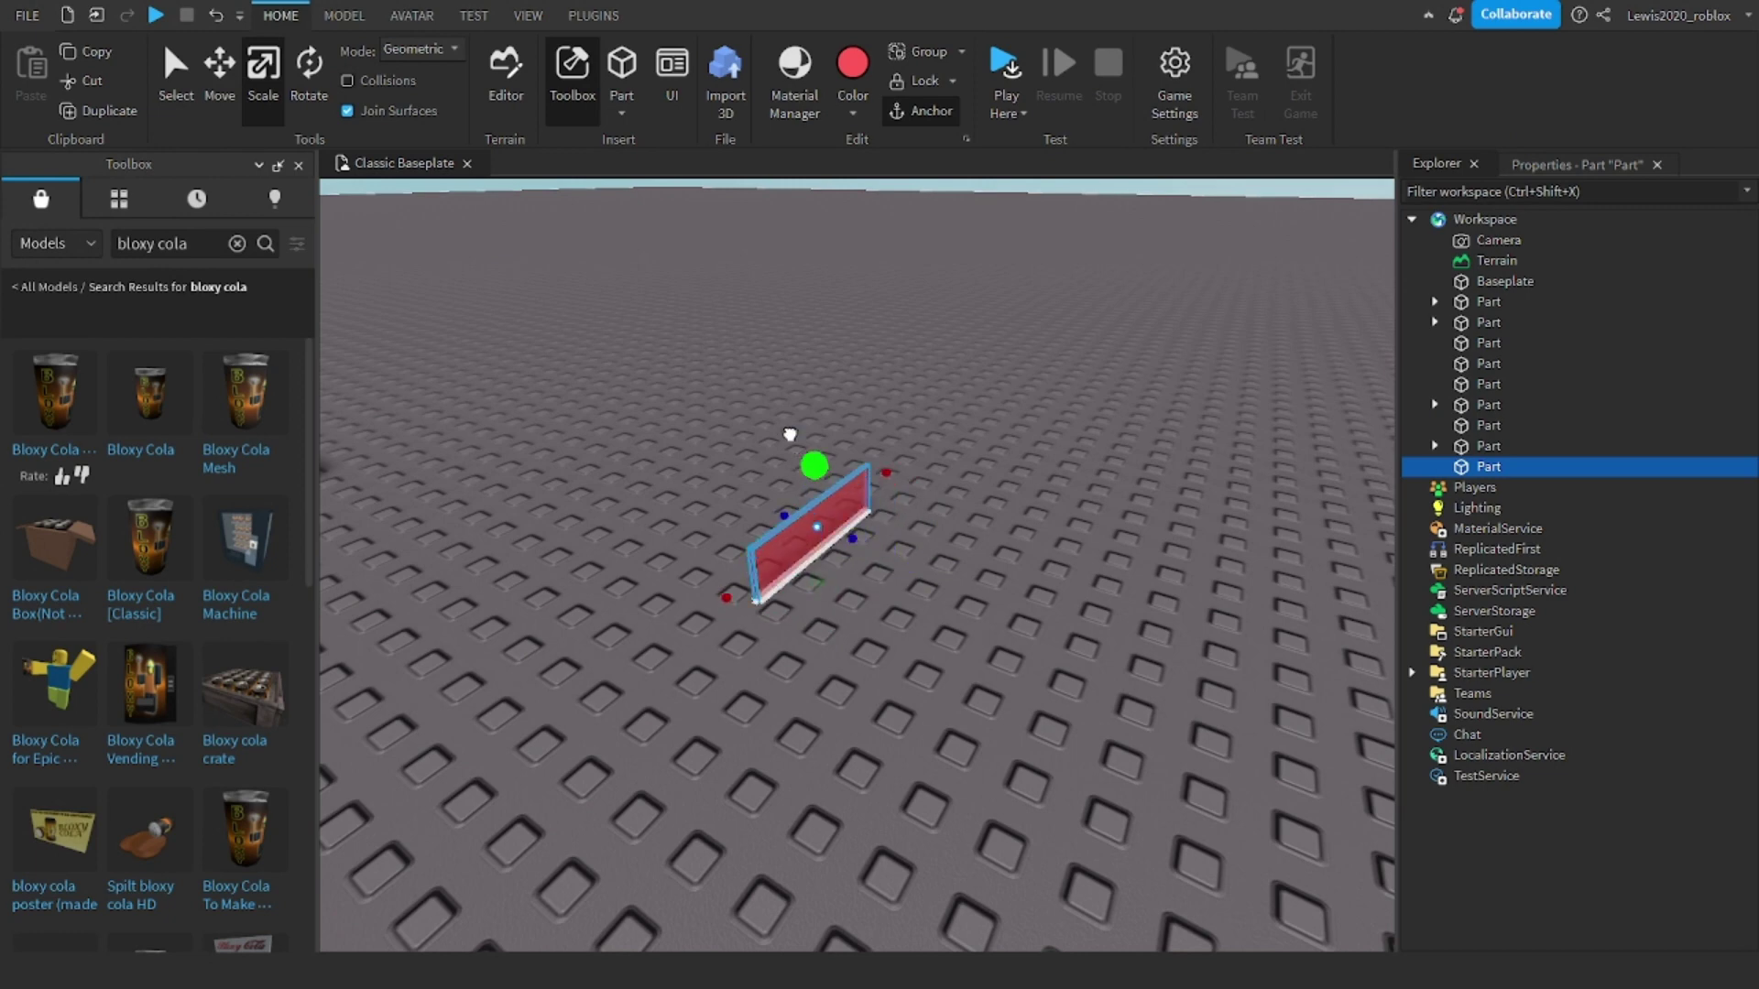
scroll(842, 485, "up", 3)
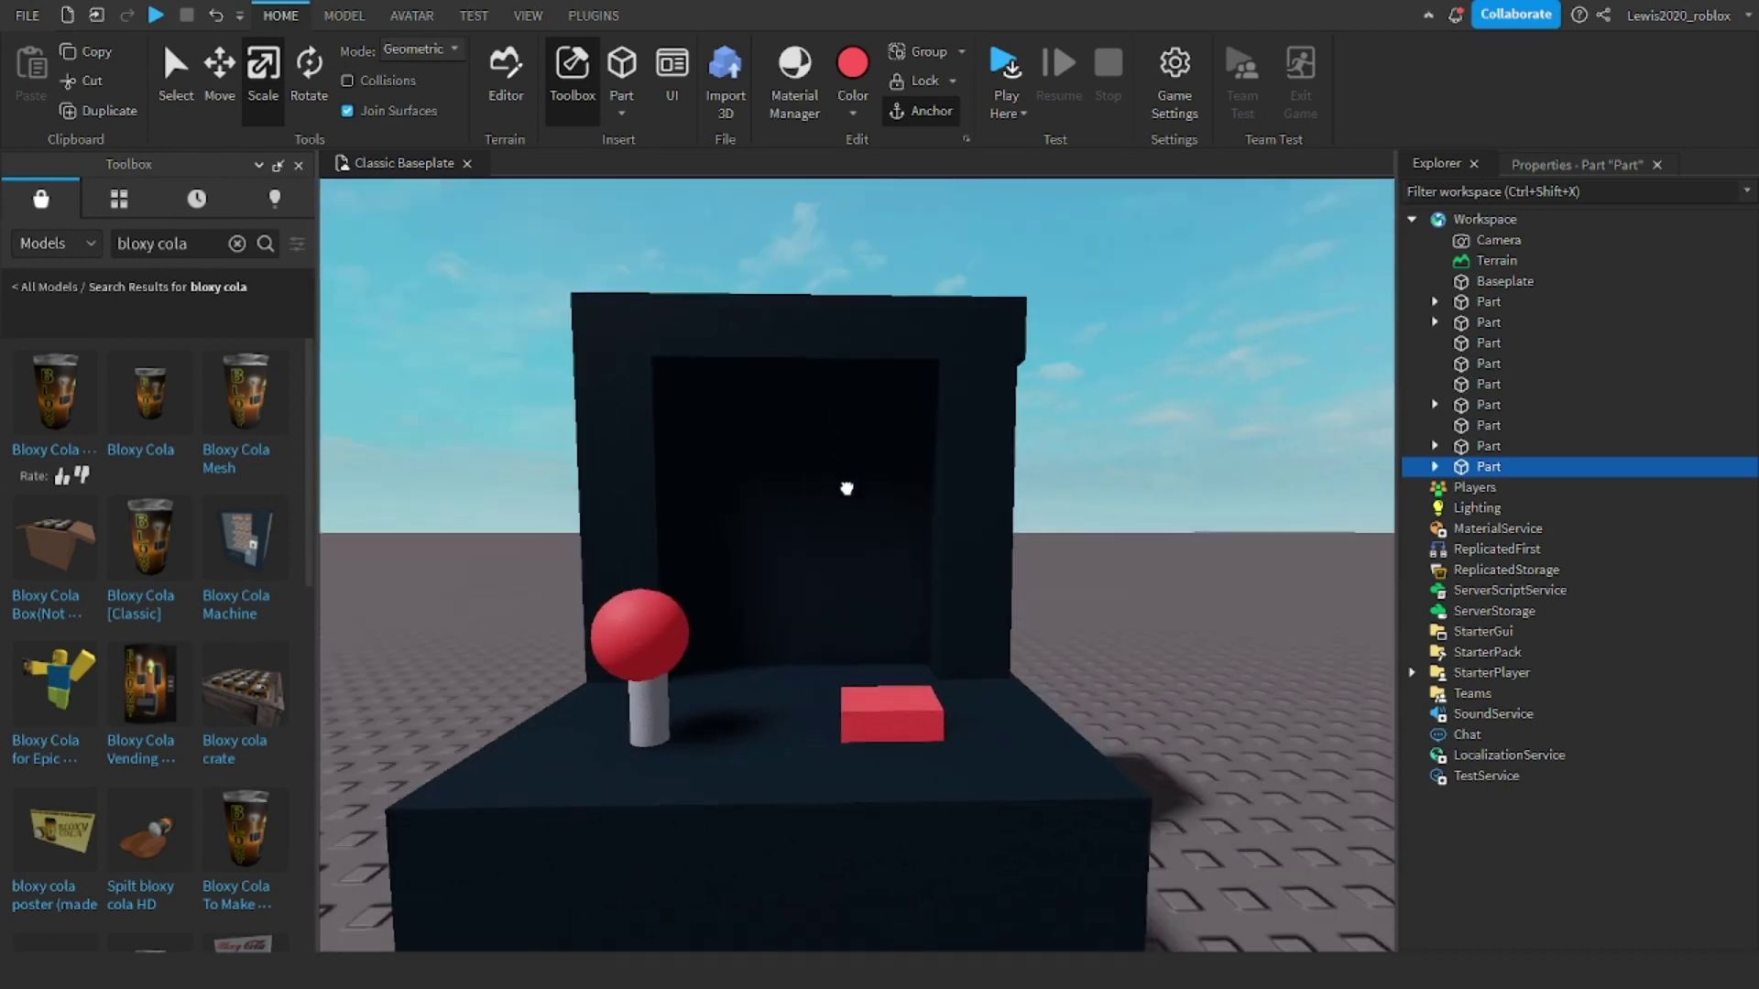
scroll(867, 451, "up", 3)
left_click(867, 452)
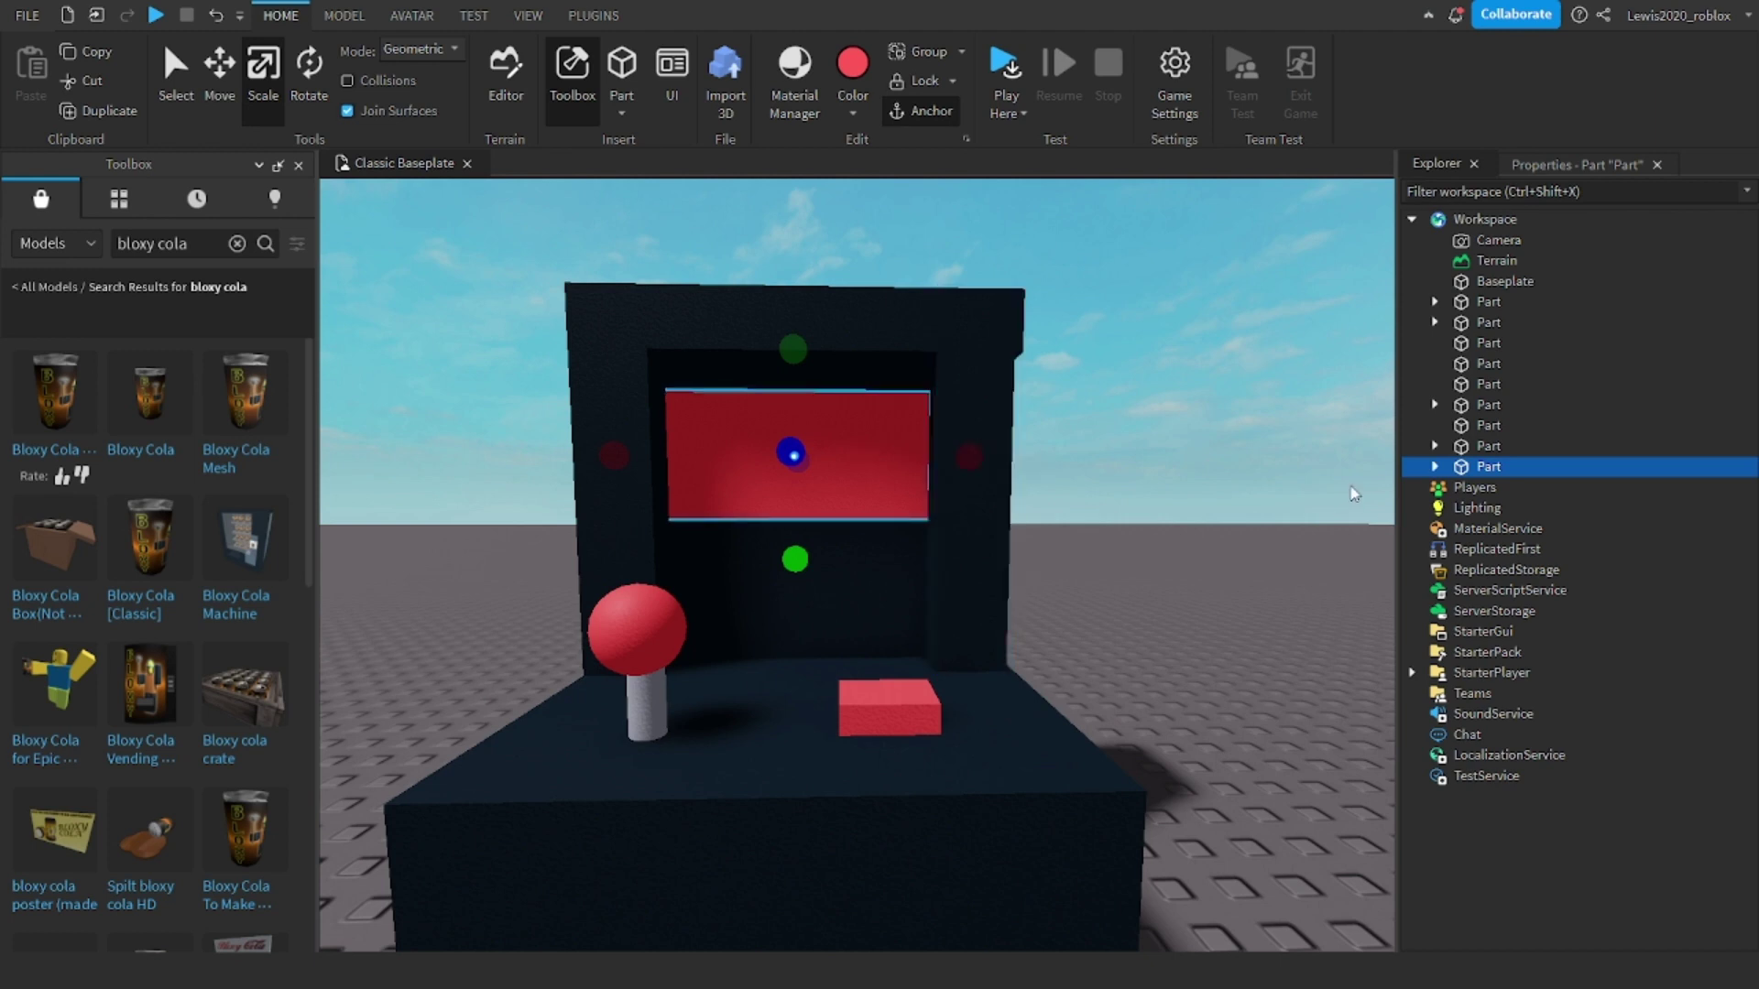
Rename the red part 'Screen', narrow its sides and extend it downward to fit the opening
double_click(1484, 468)
type("Scr")
type("een")
key("Return")
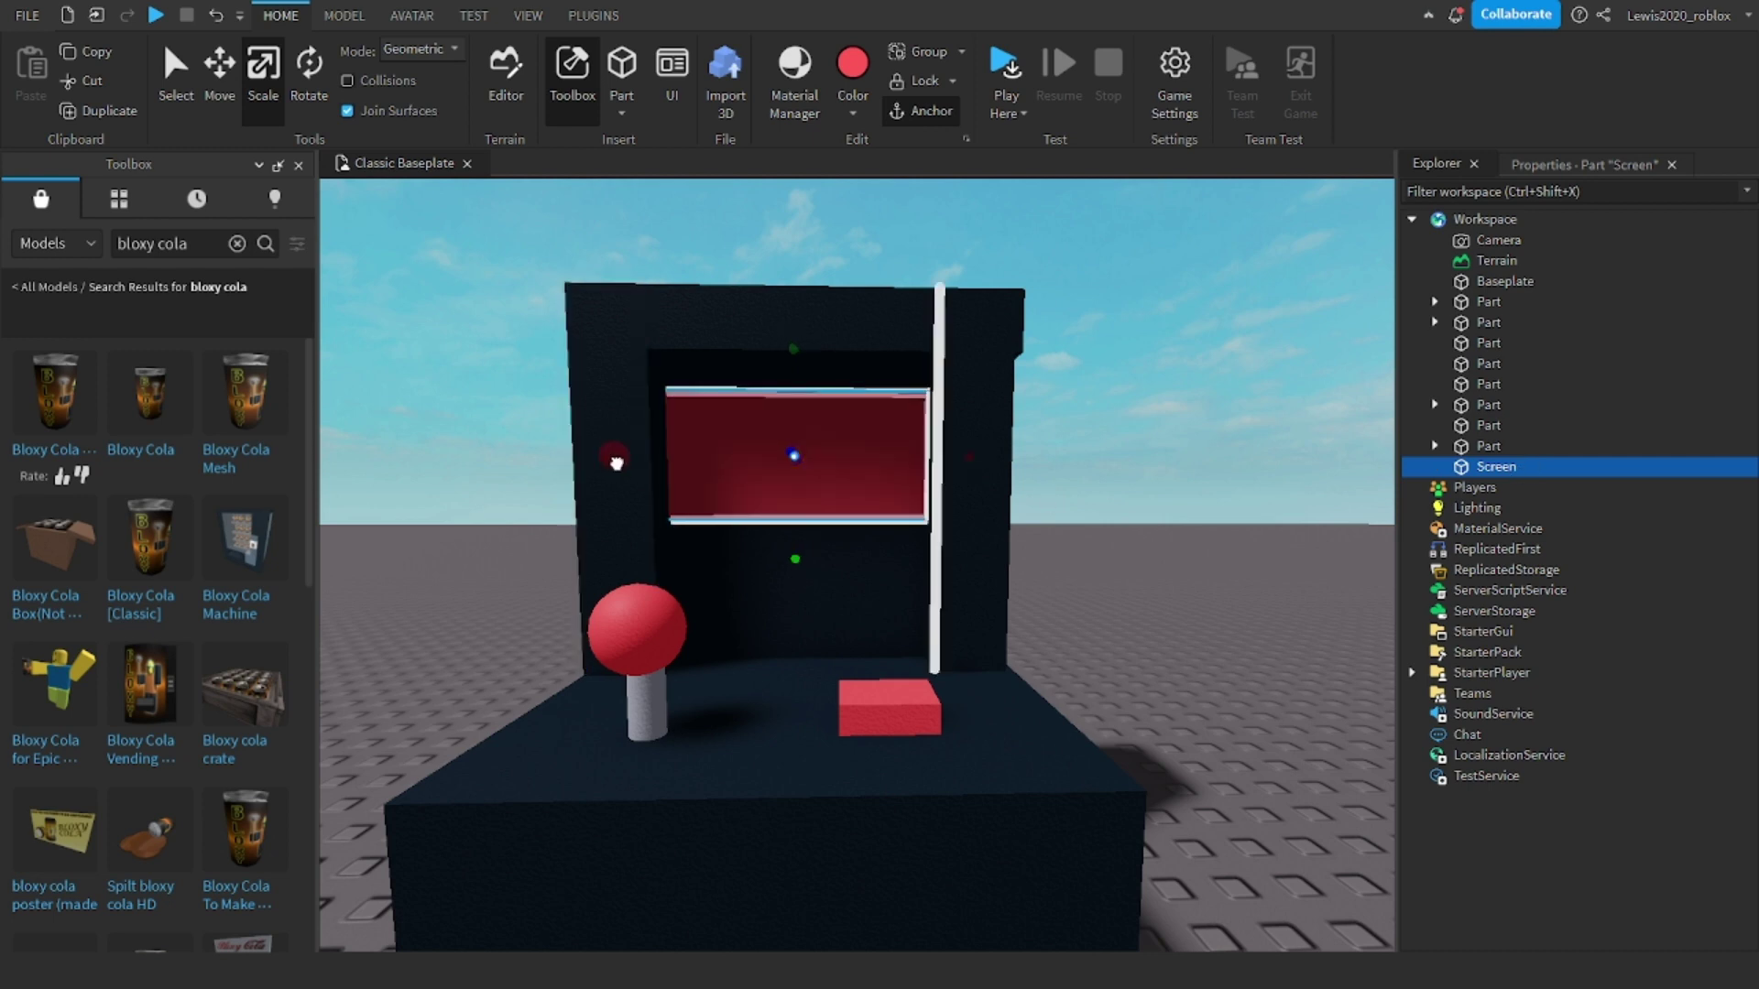
left_click_drag(617, 458, 640, 458)
left_click_drag(970, 455, 892, 467)
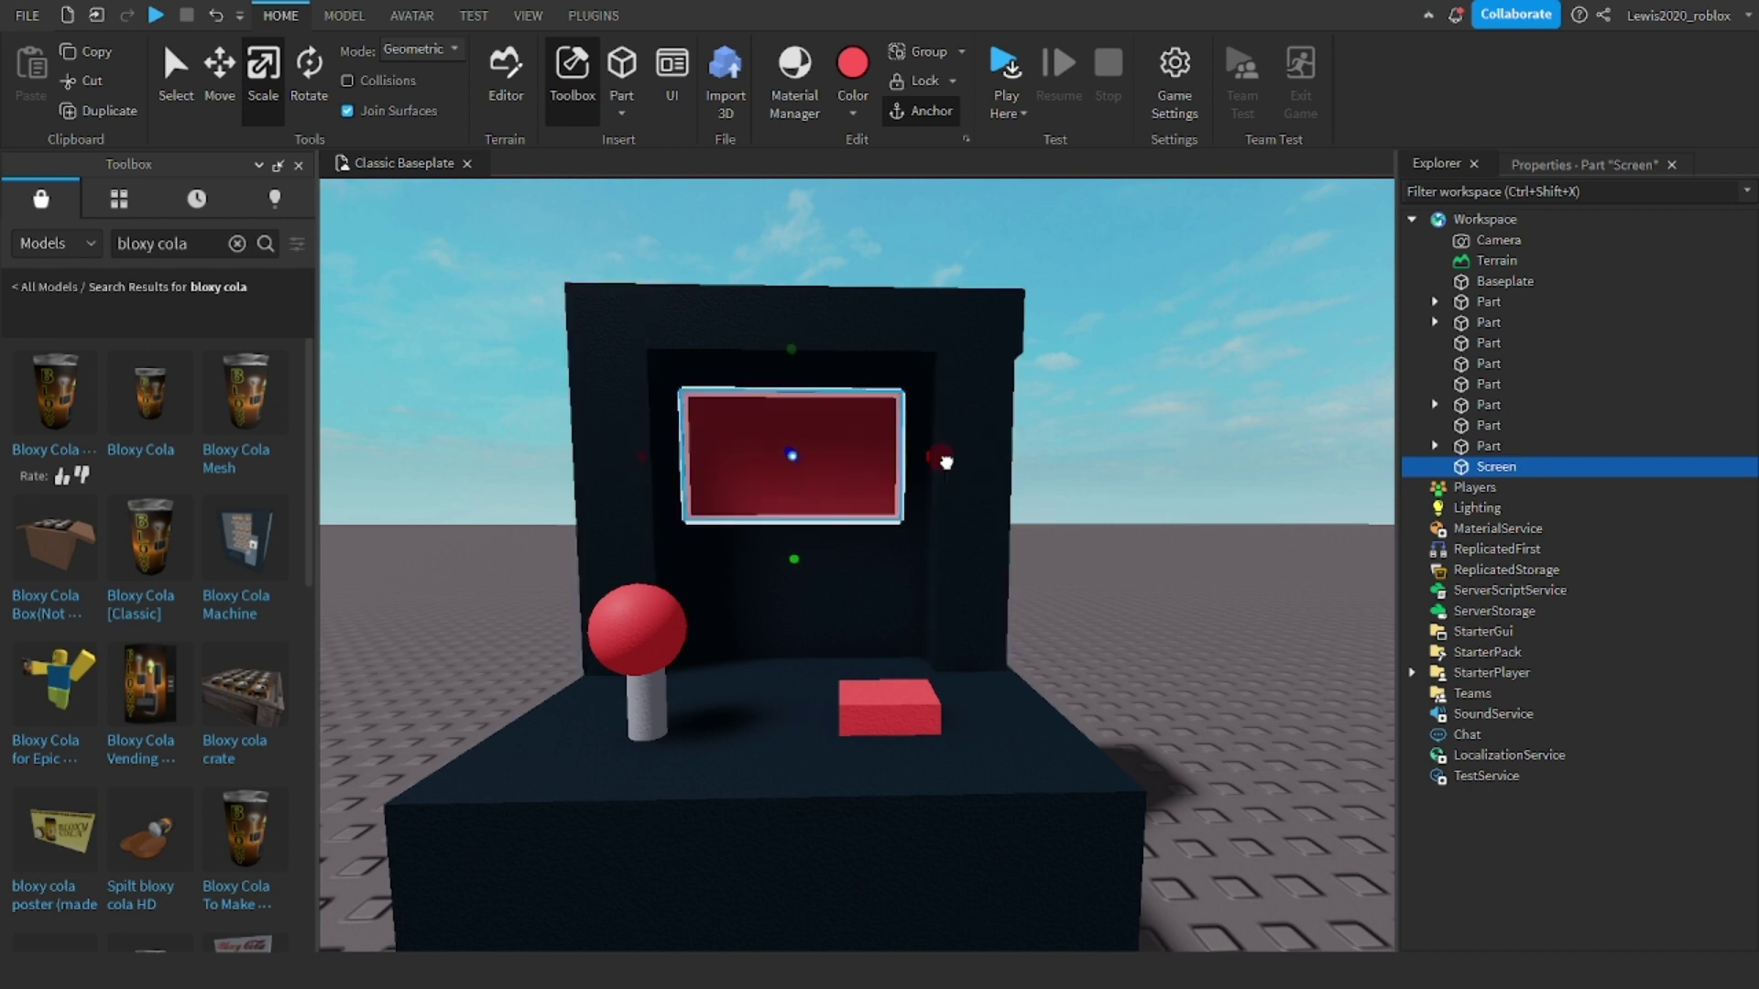
left_click_drag(815, 554, 812, 609)
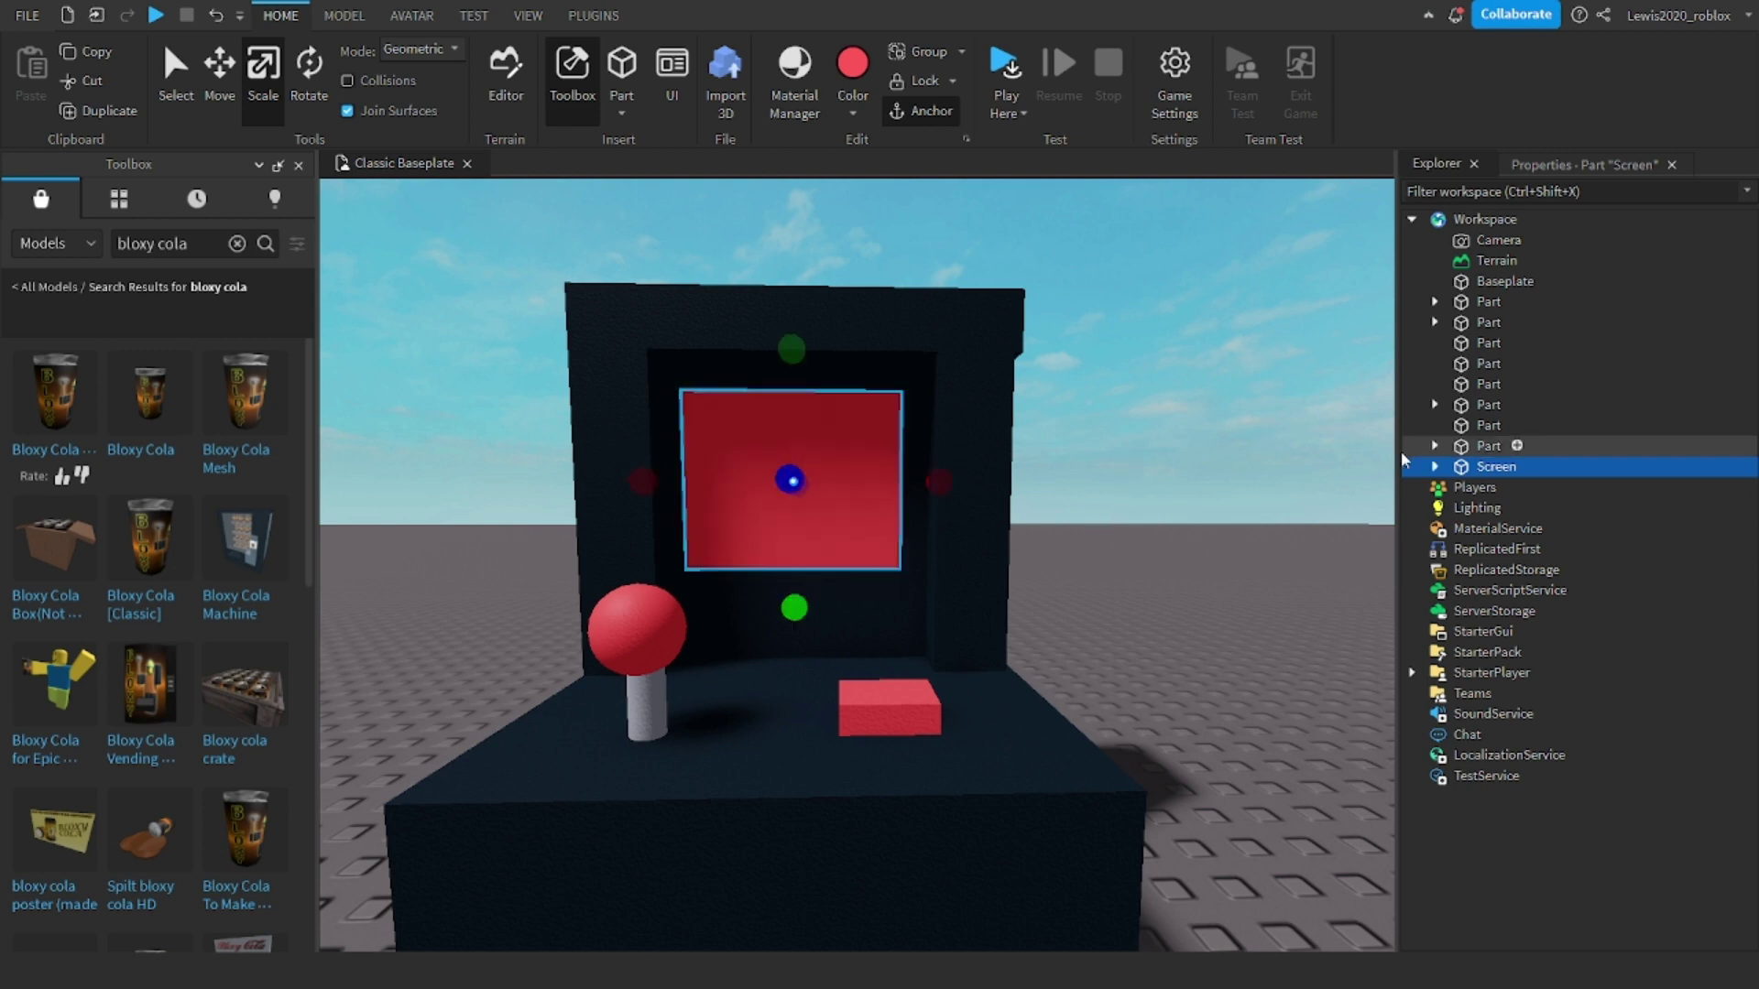
Add a Script inside Screen and clear its default hello world code
left_click(1527, 469)
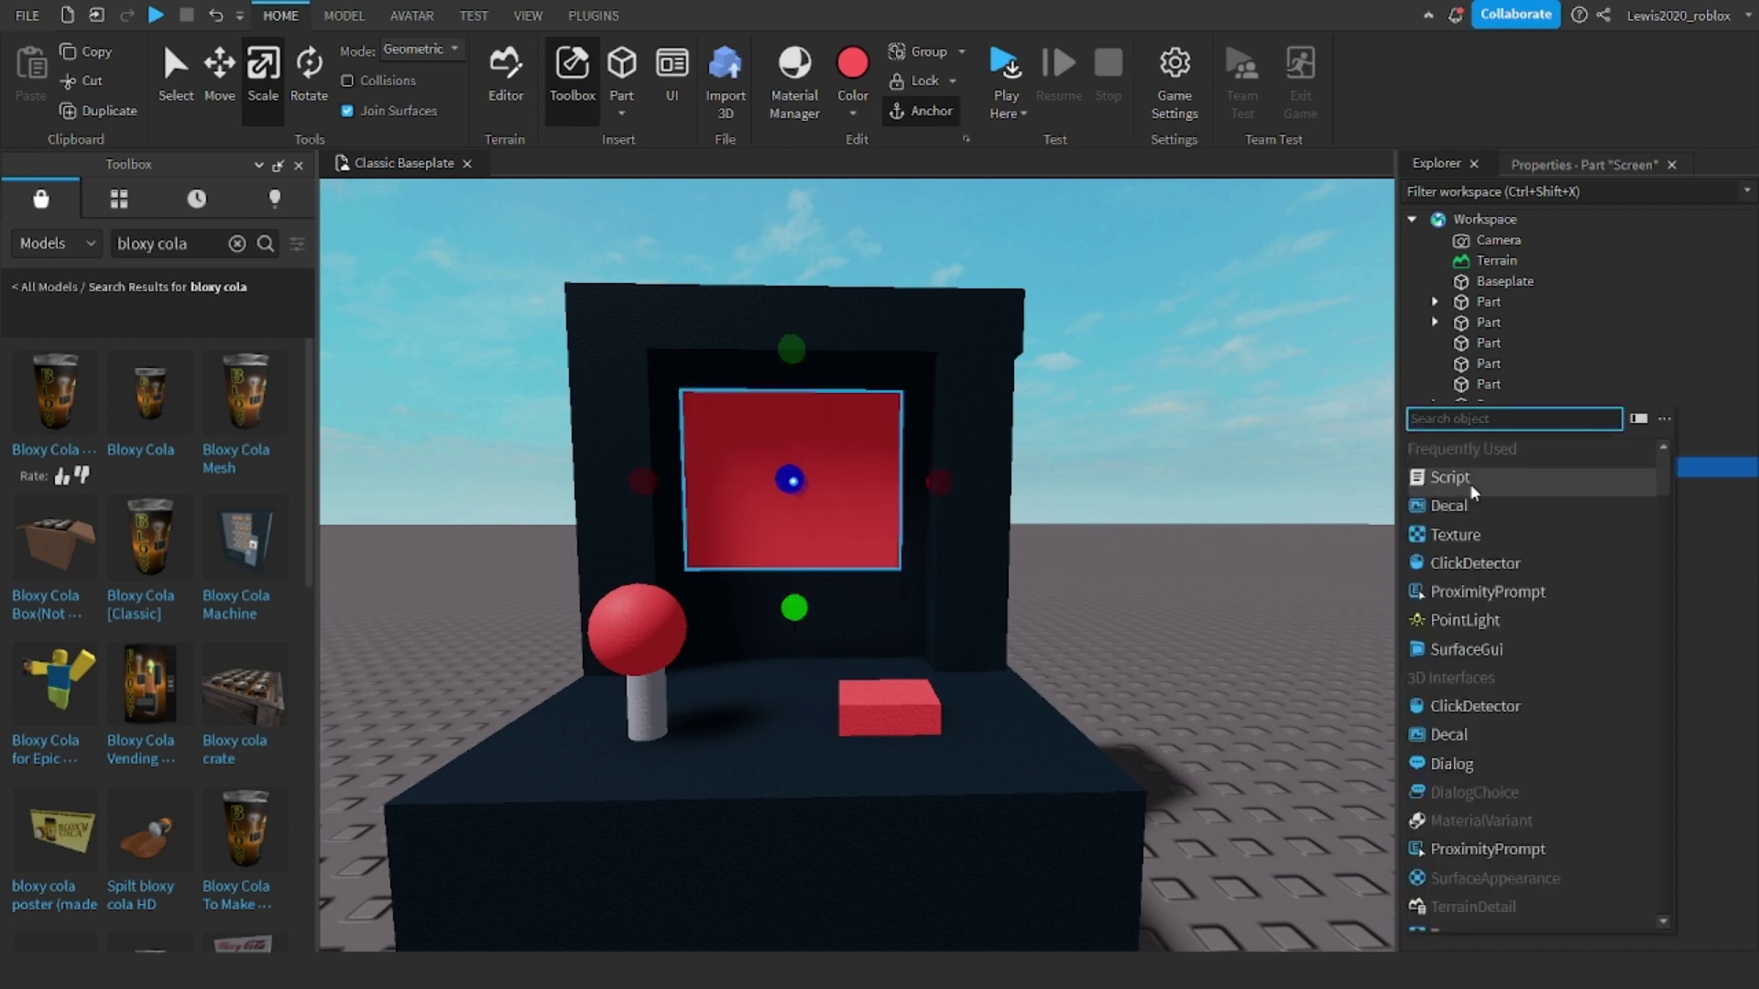
left_click(1531, 477)
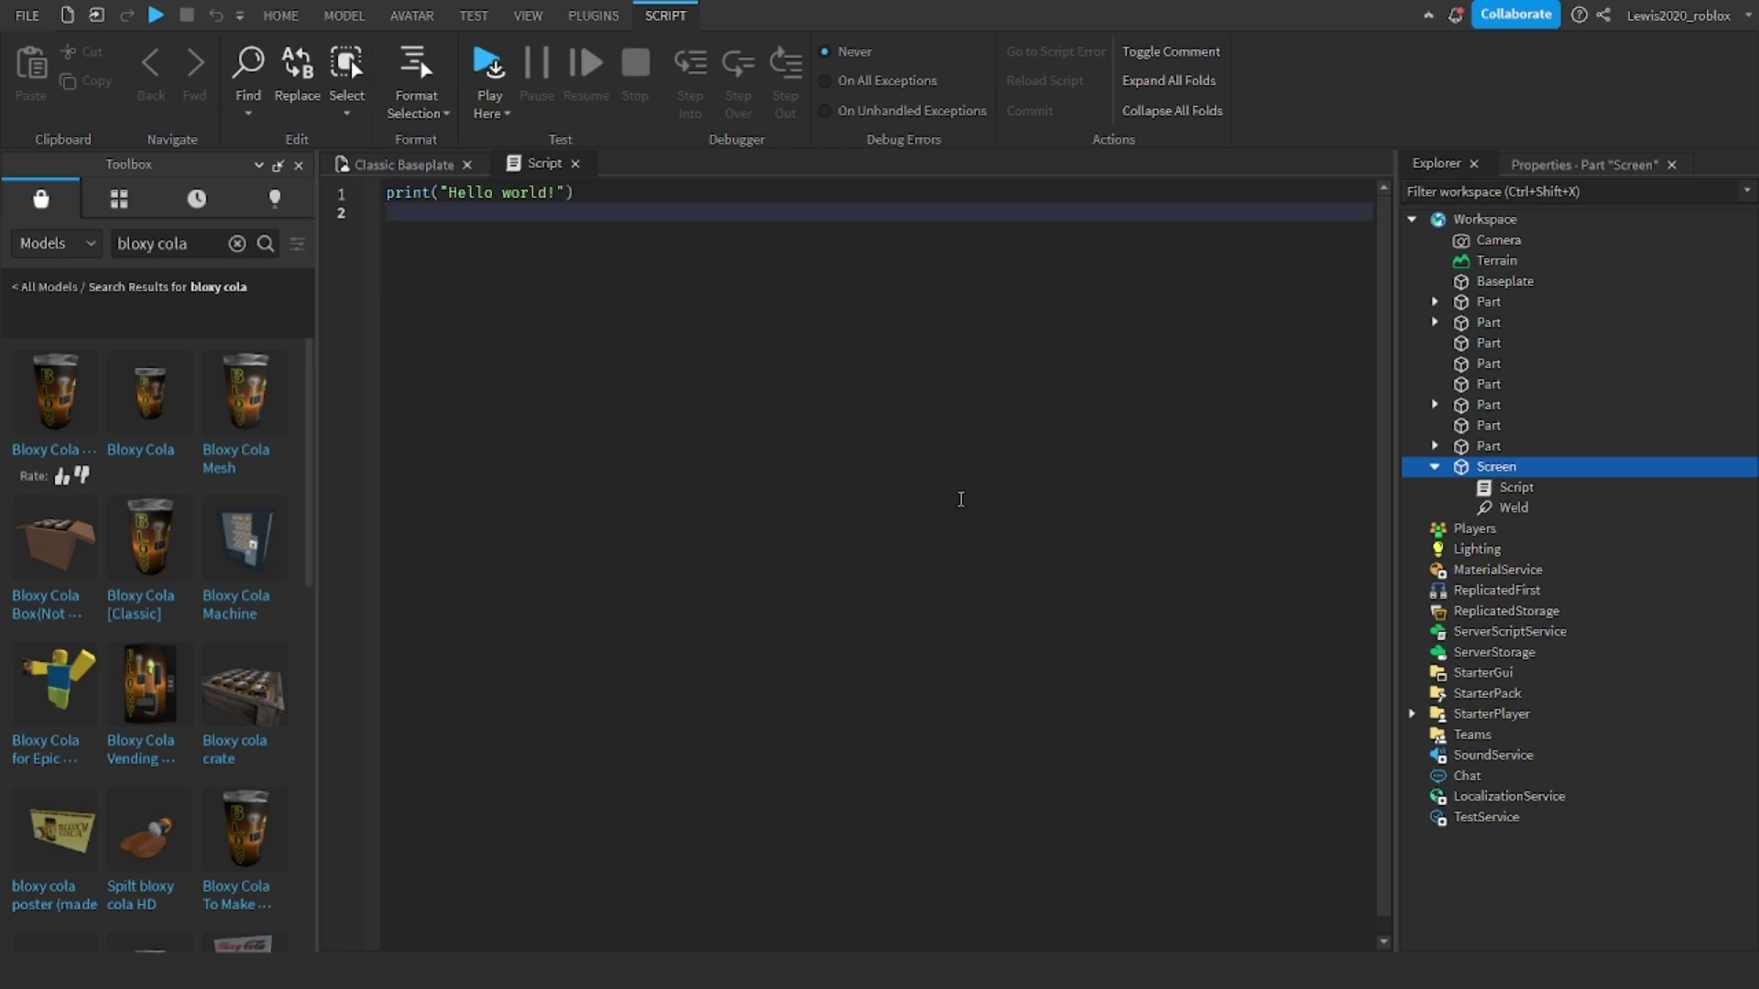
key("BackSpace")
key("BackSpace")
key("BackSpace")
key("BackSpace")
key("BackSpace")
key("BackSpace")
key("BackSpace")
key("BackSpace")
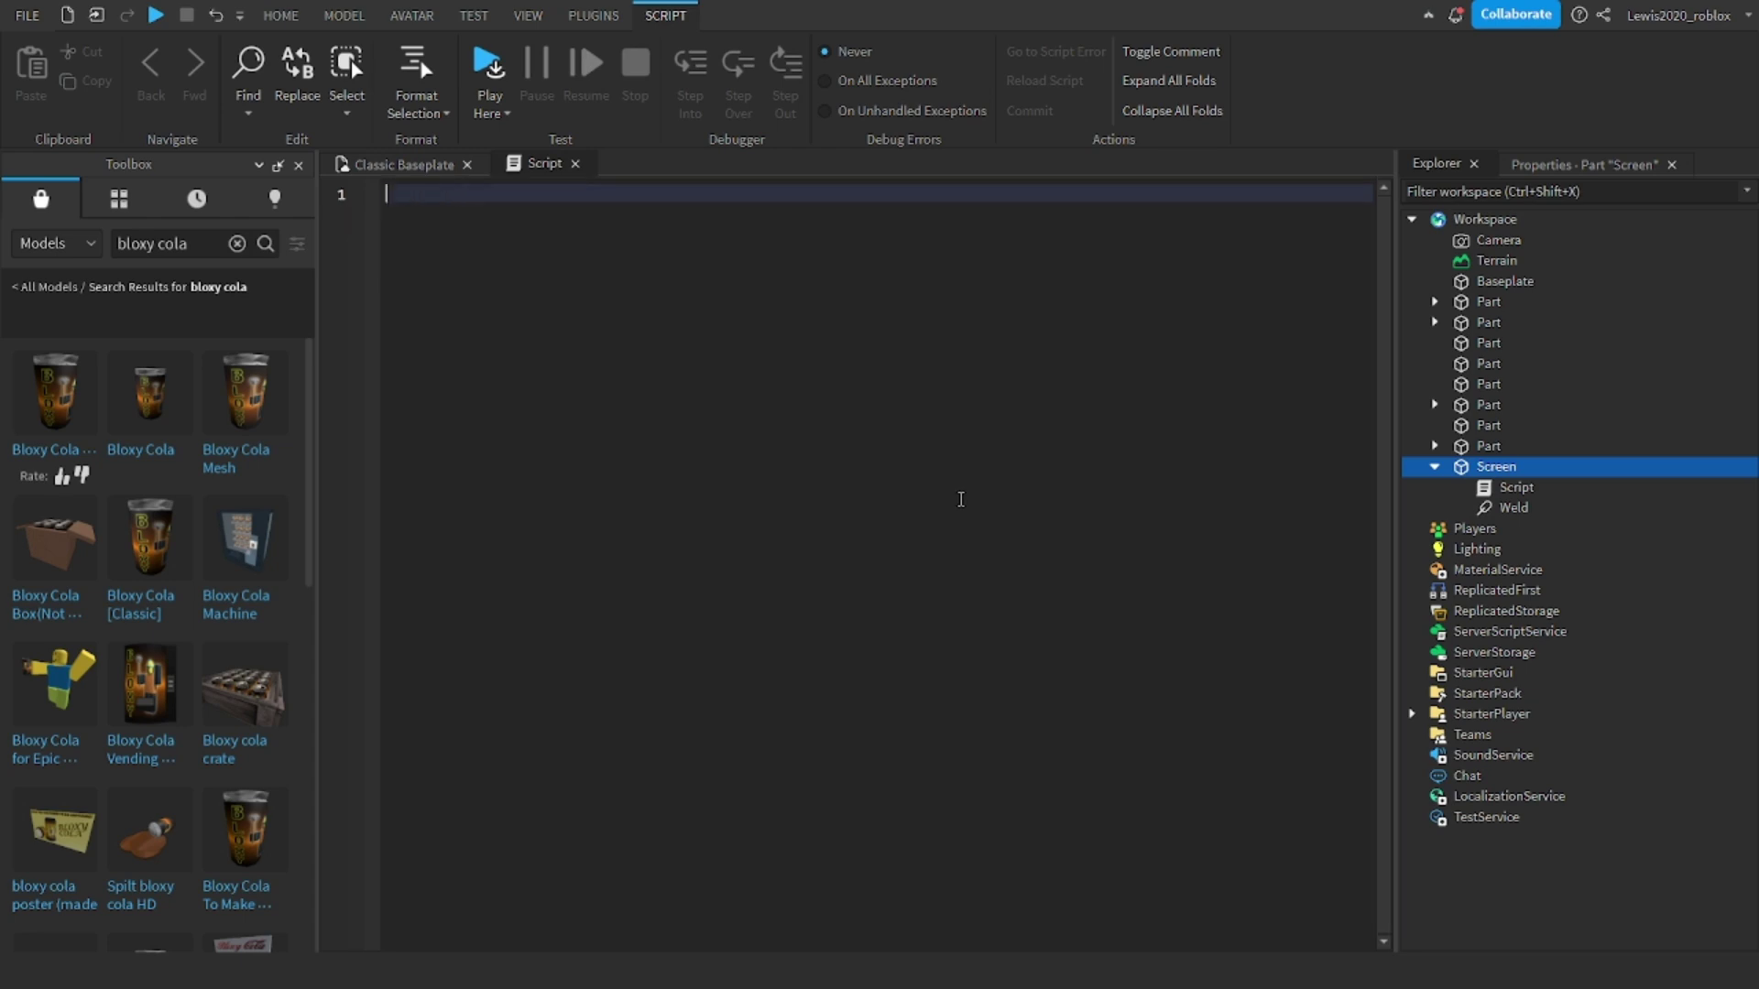
type("script.")
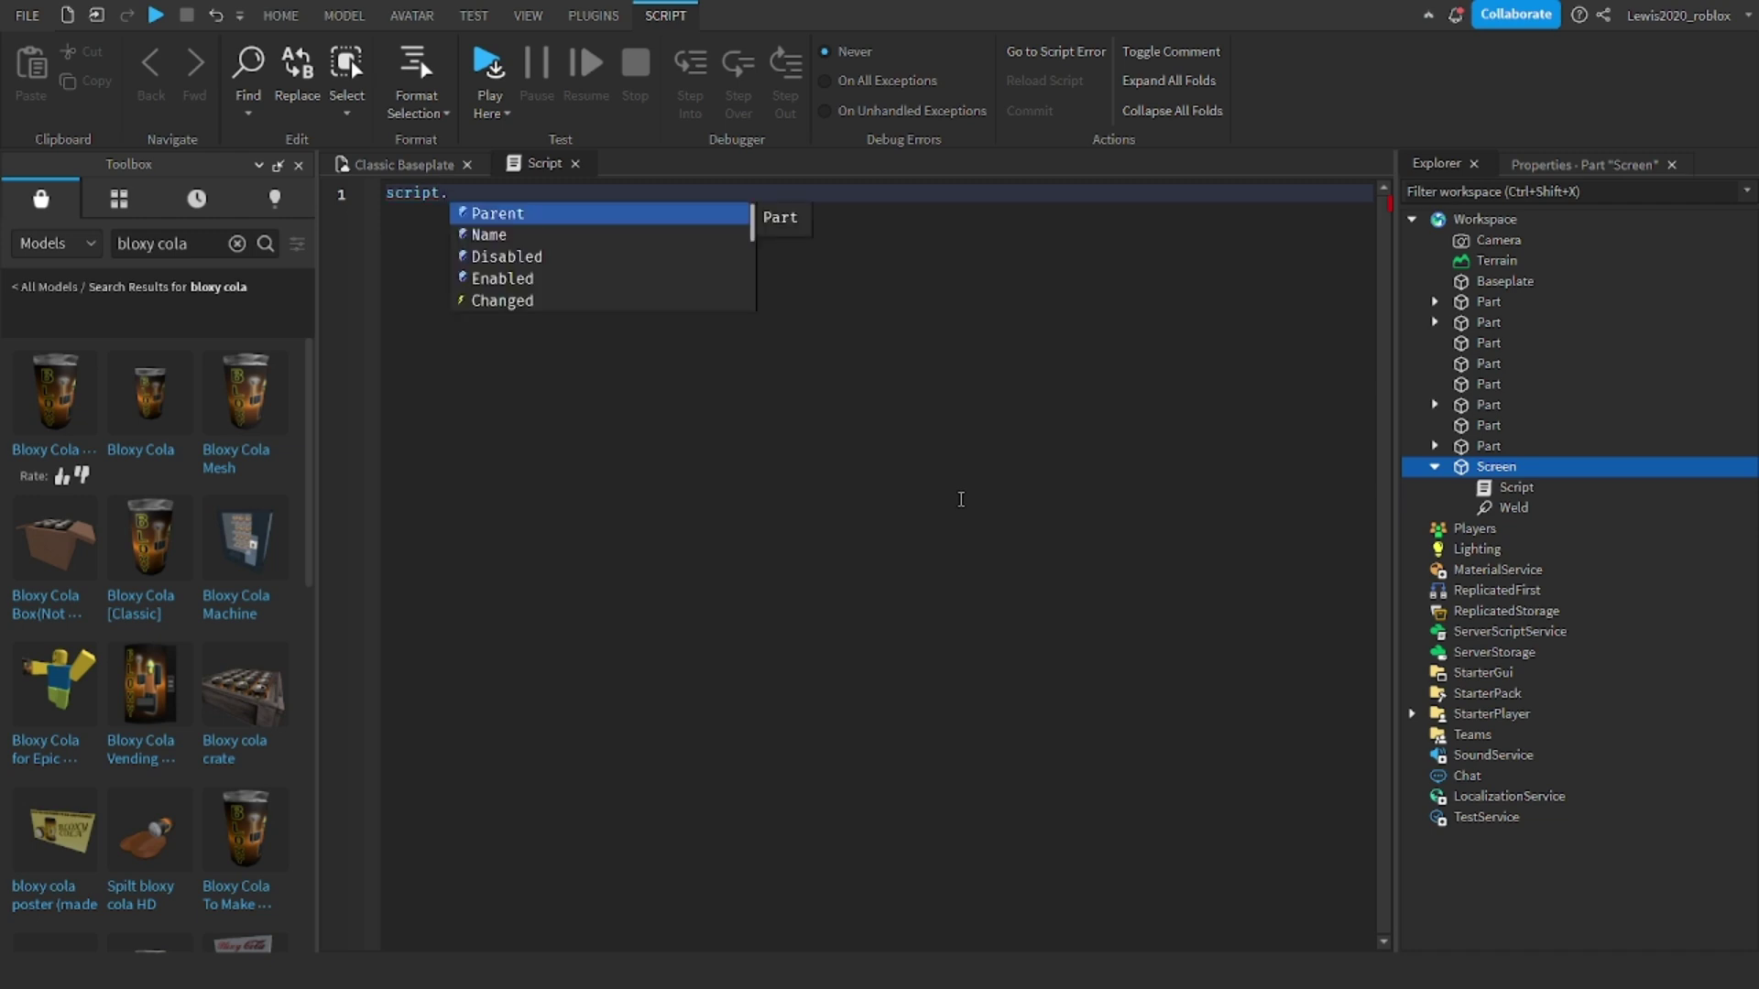
Write the 'while true do' loop header with a wait(1) line inside it
key("Tab")
key("BackSpace")
key("BackSpace")
key("BackSpace")
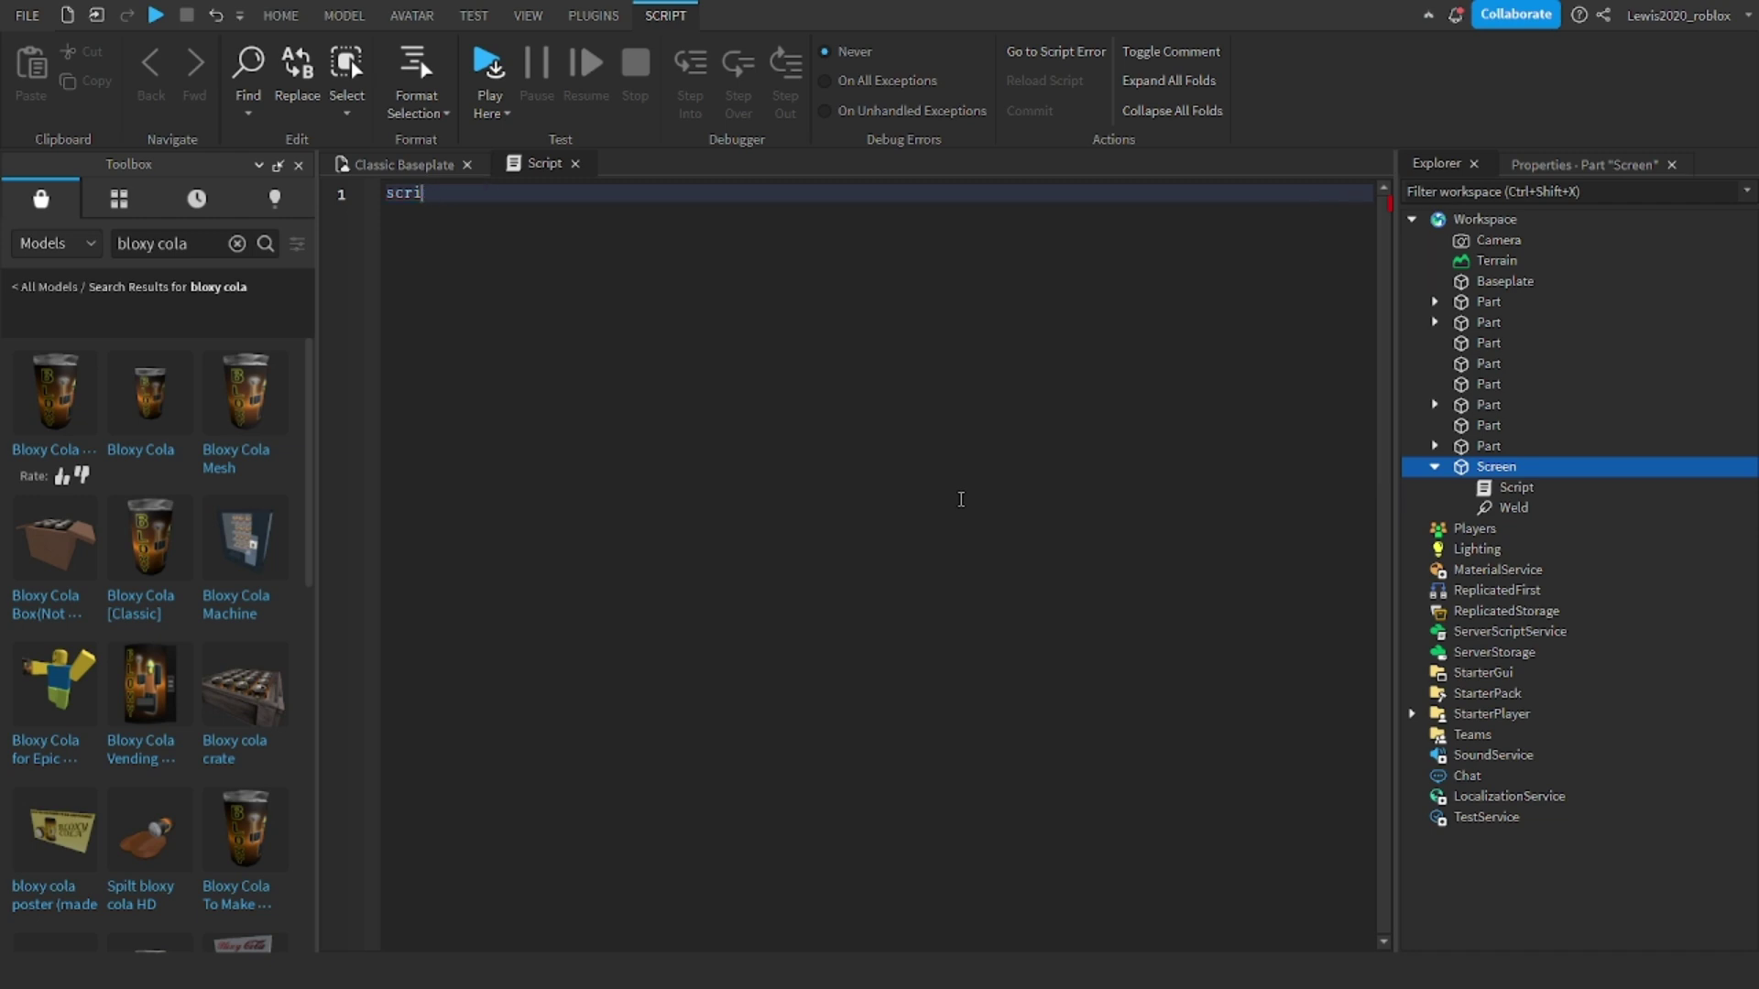
key("BackSpace")
key("BackSpace")
key("BackSpace")
type("while true do")
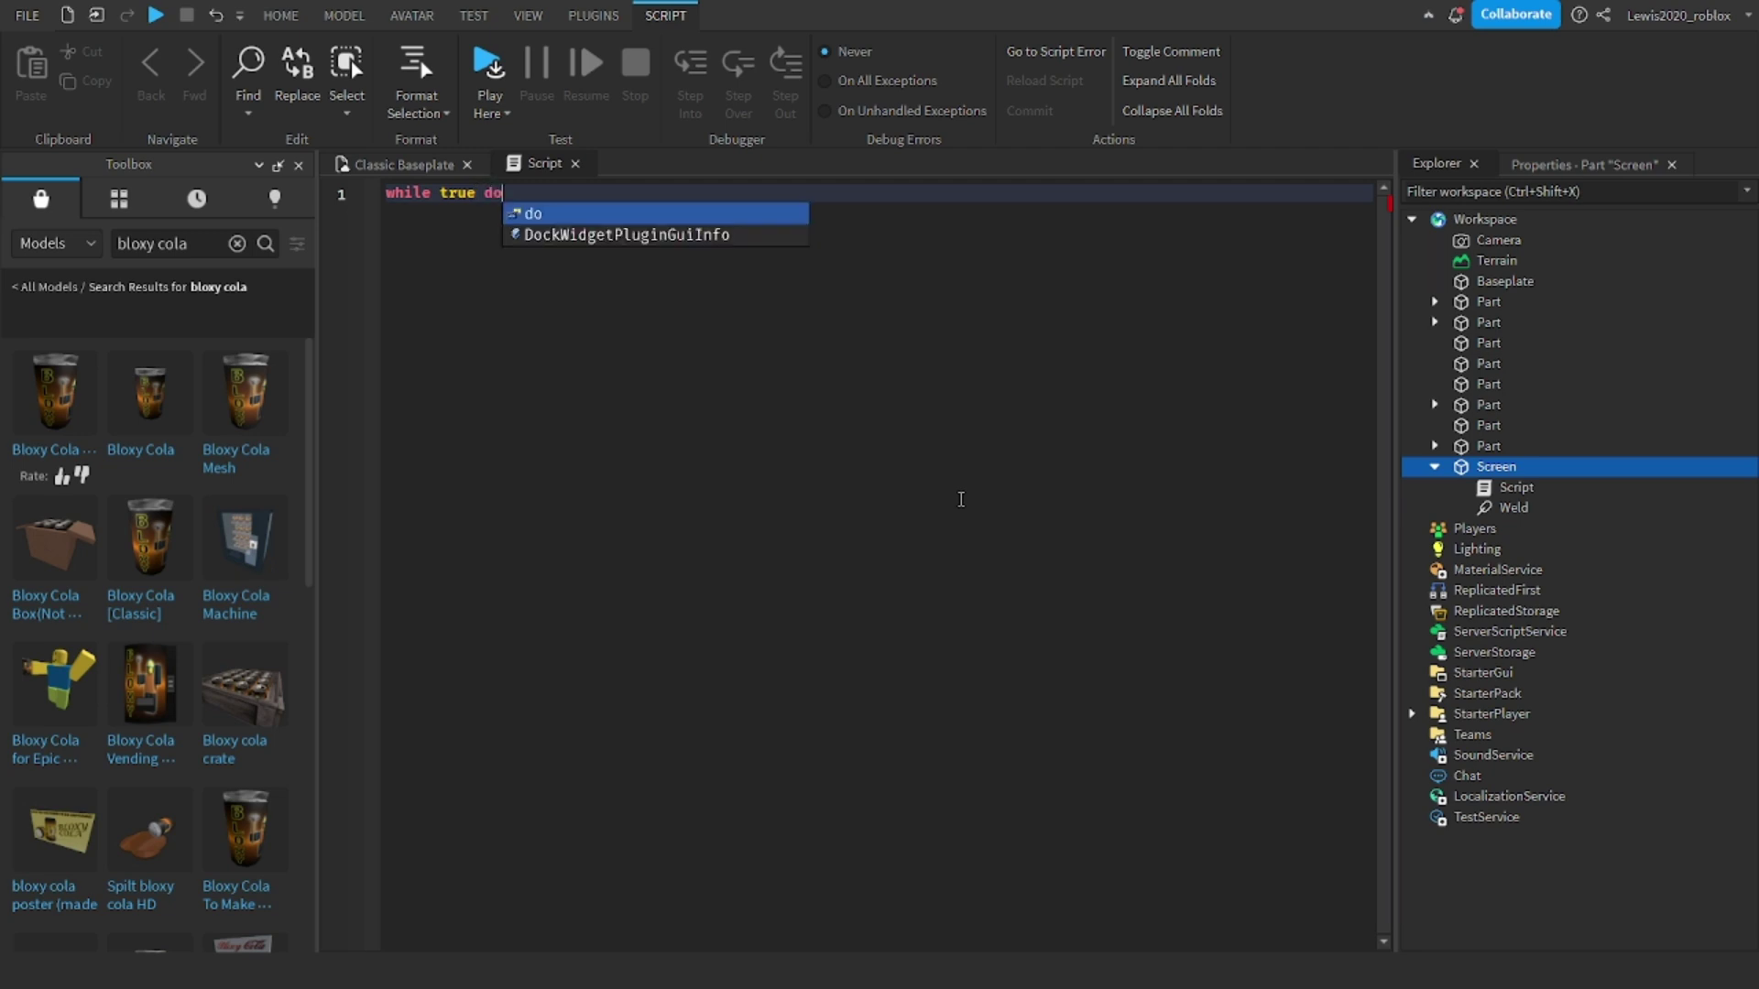
key("Return")
type("while")
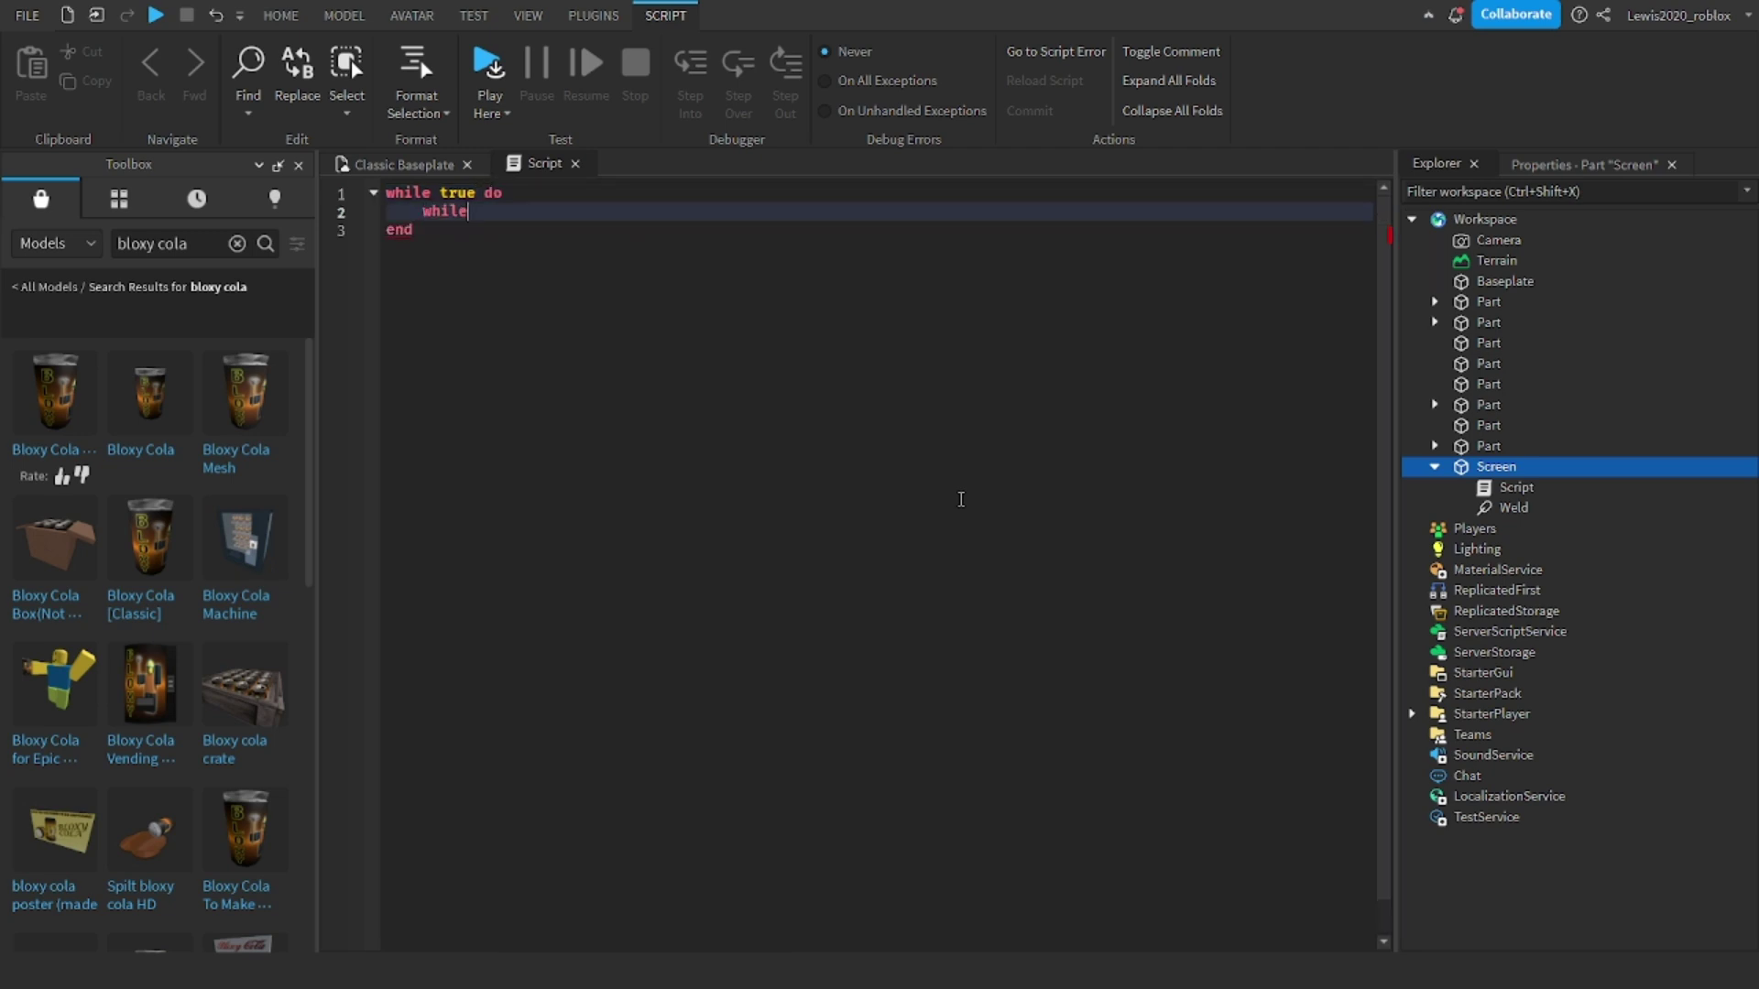
type("ait(")
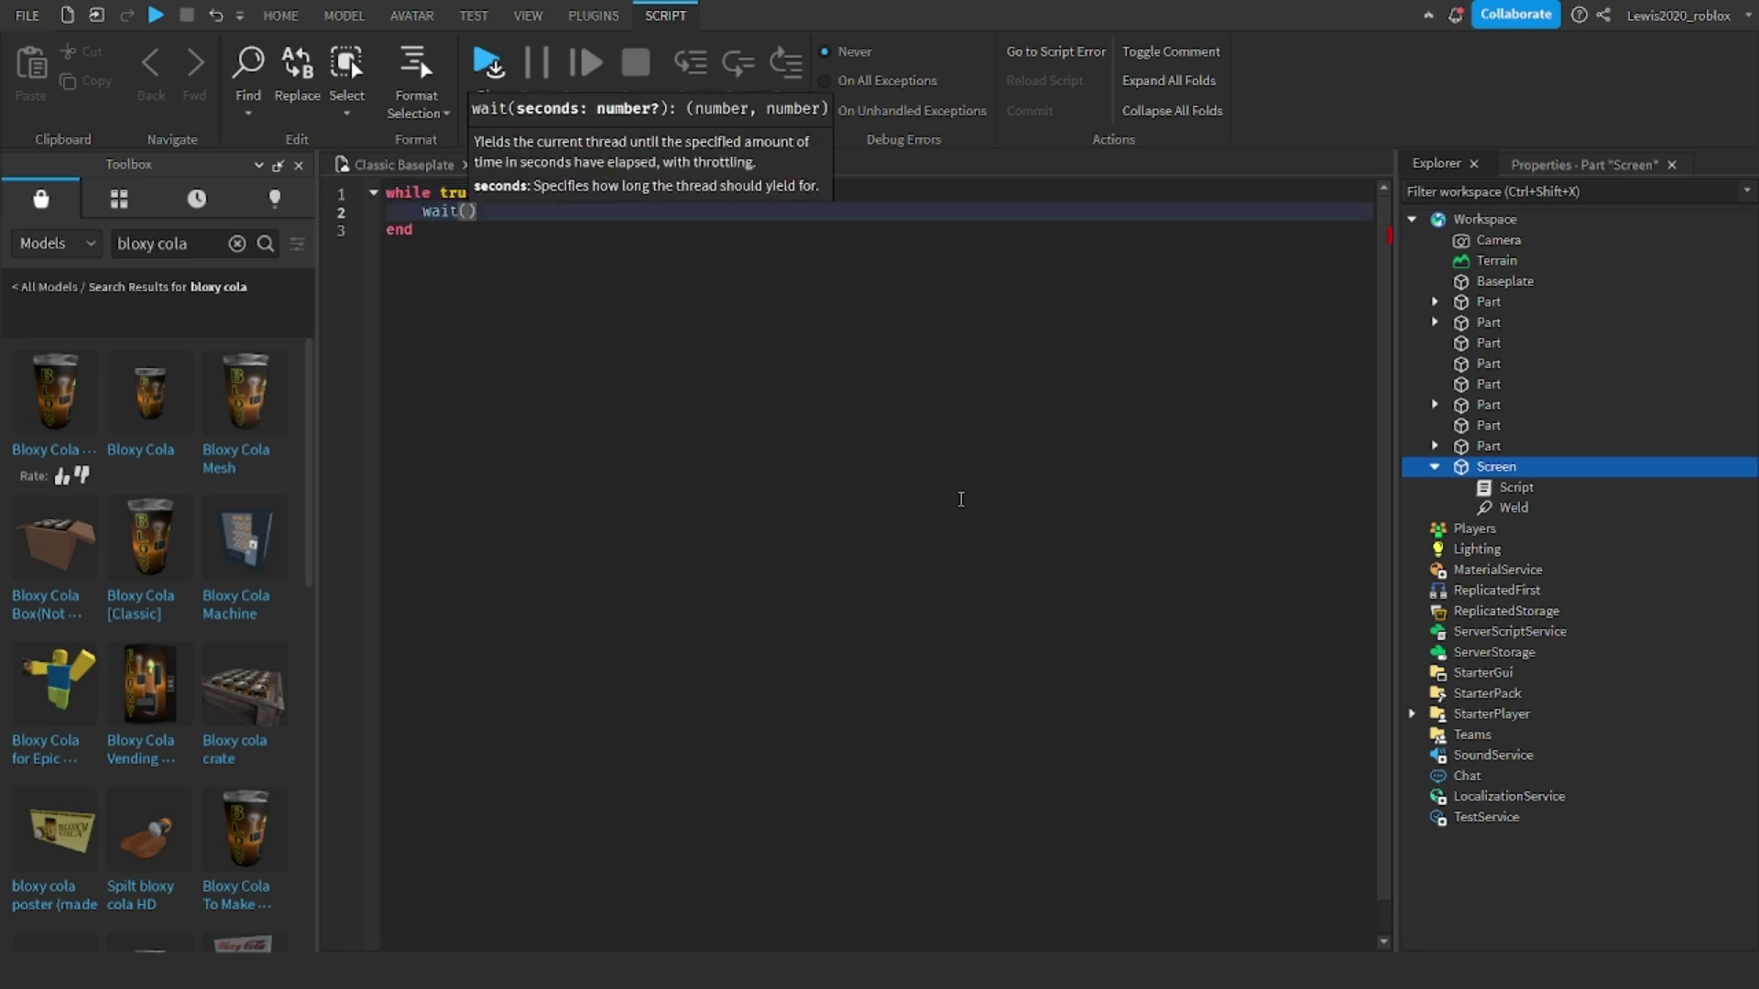
type("1")
key("Down")
key("Up")
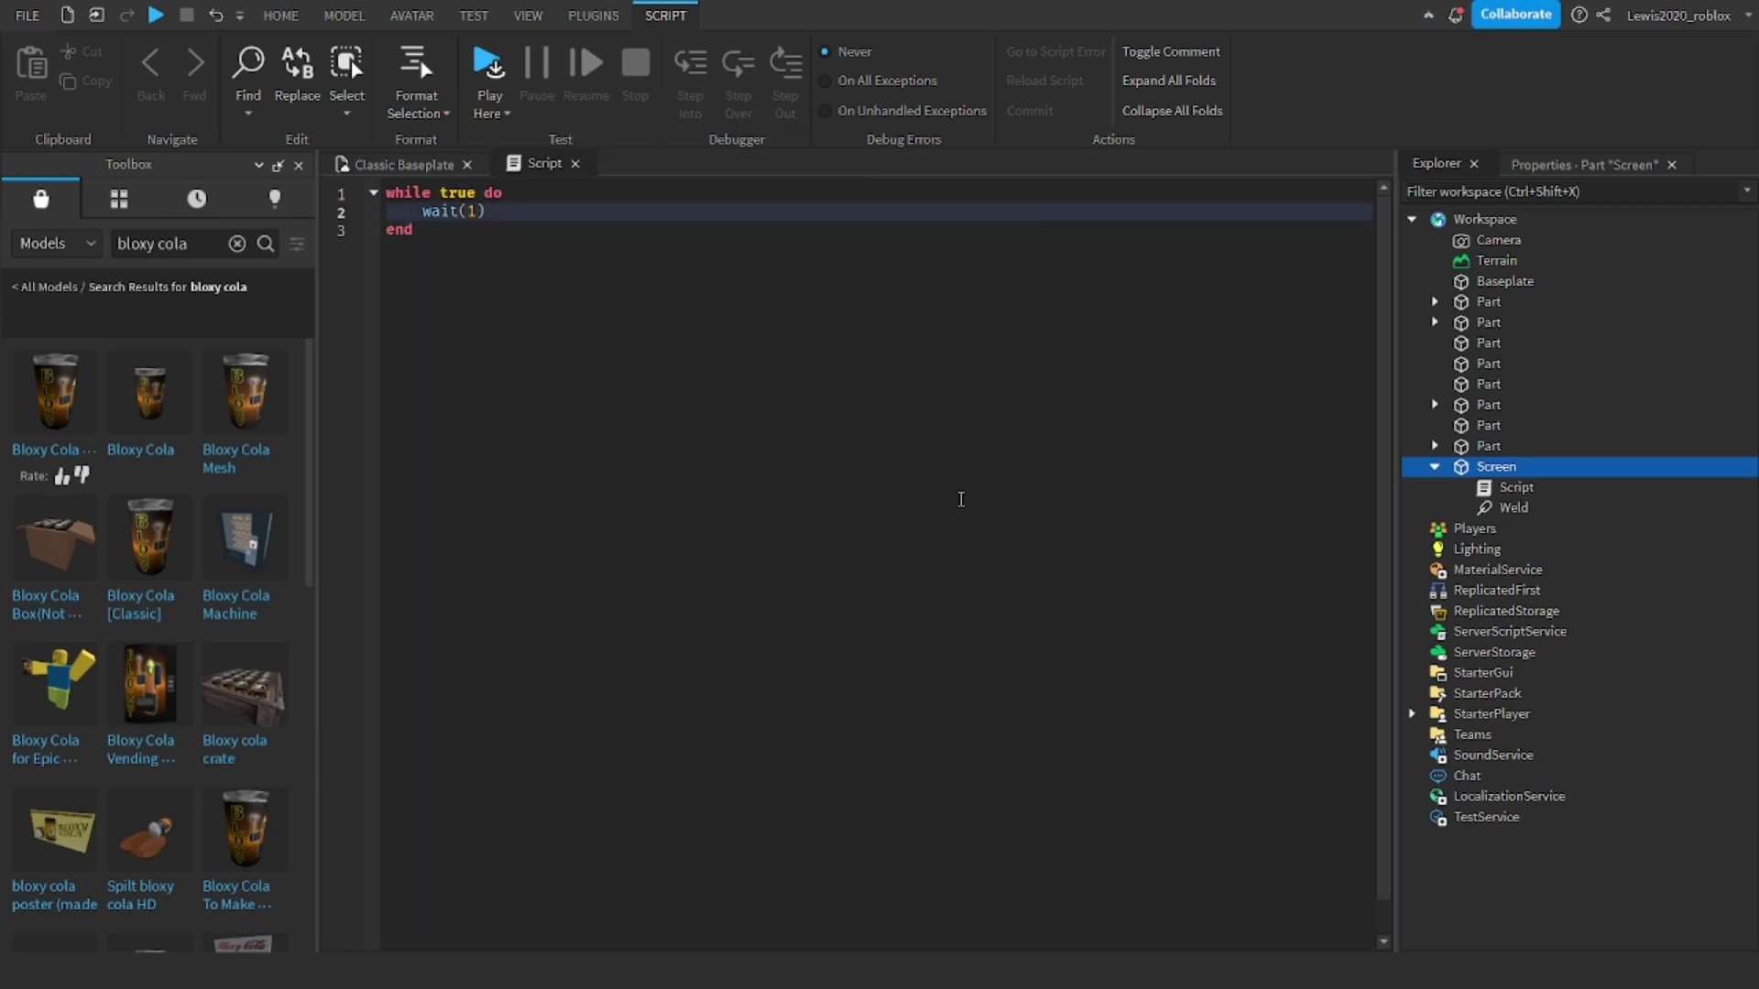
Add 'script.Parent.BrickColor = BrickColor.random()' inside the loop
key("Return")
type("s")
key("Tab")
type(".P")
key("Tab")
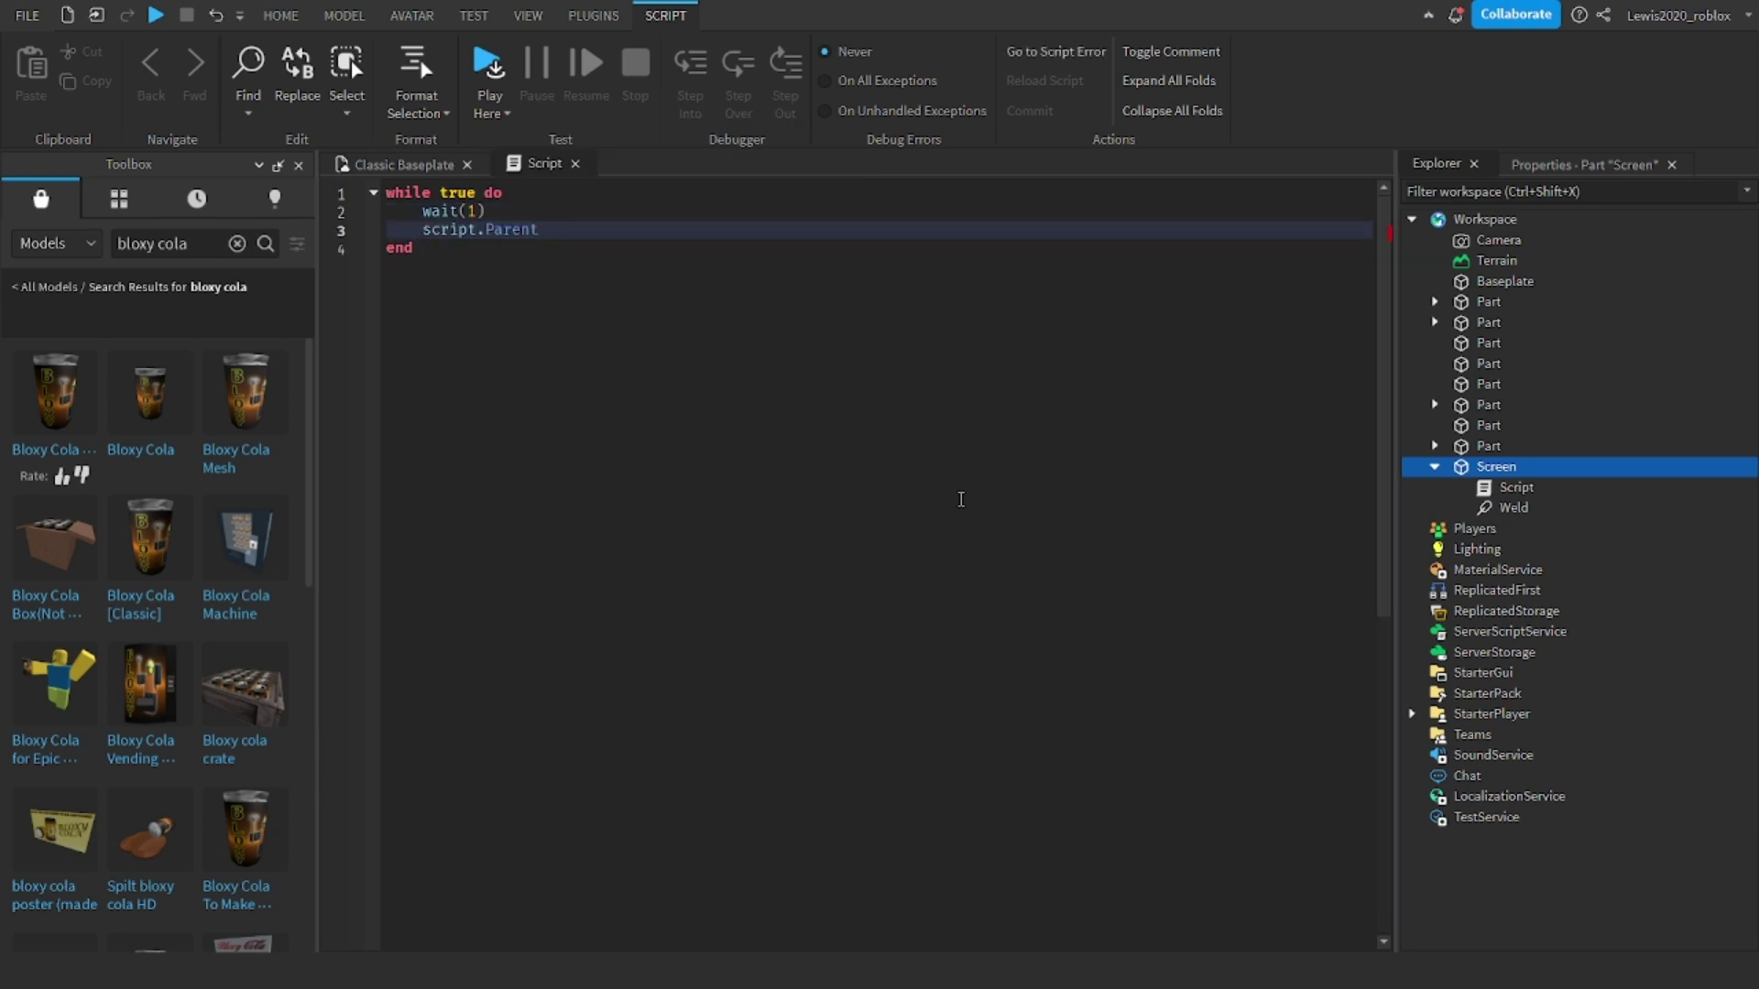
type(".br")
key("Tab")
type("Br")
key("Tab")
type(".r")
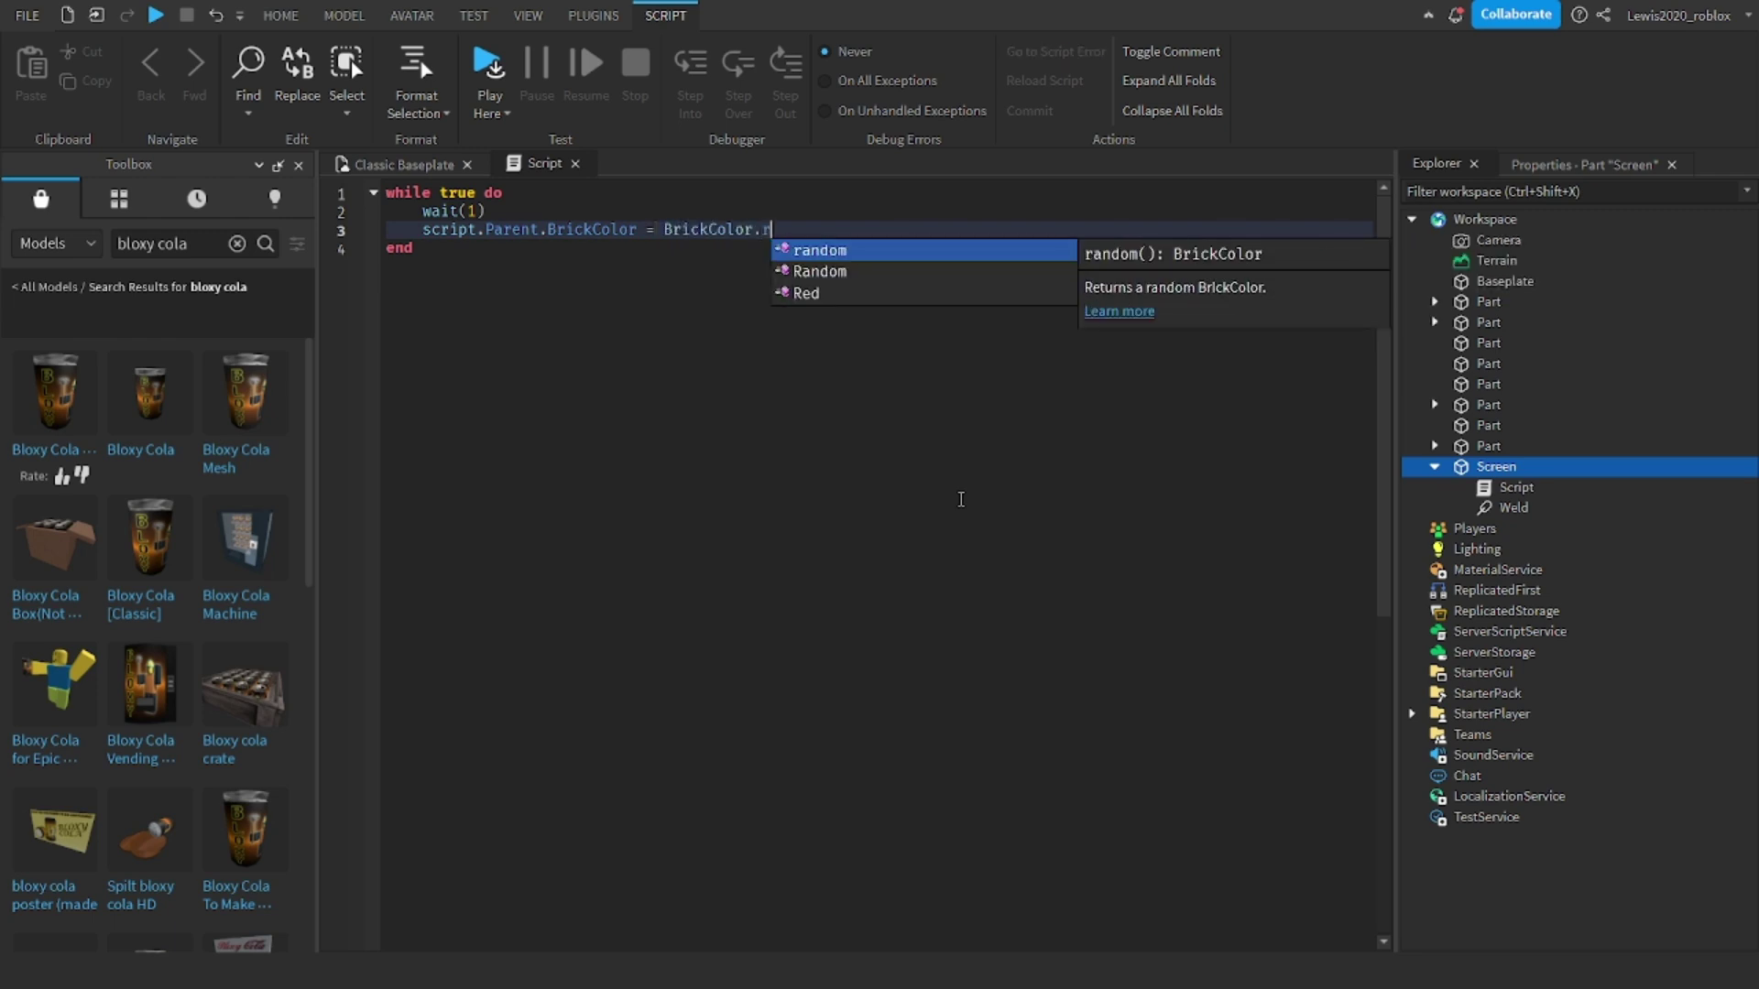
key("Tab")
type("()")
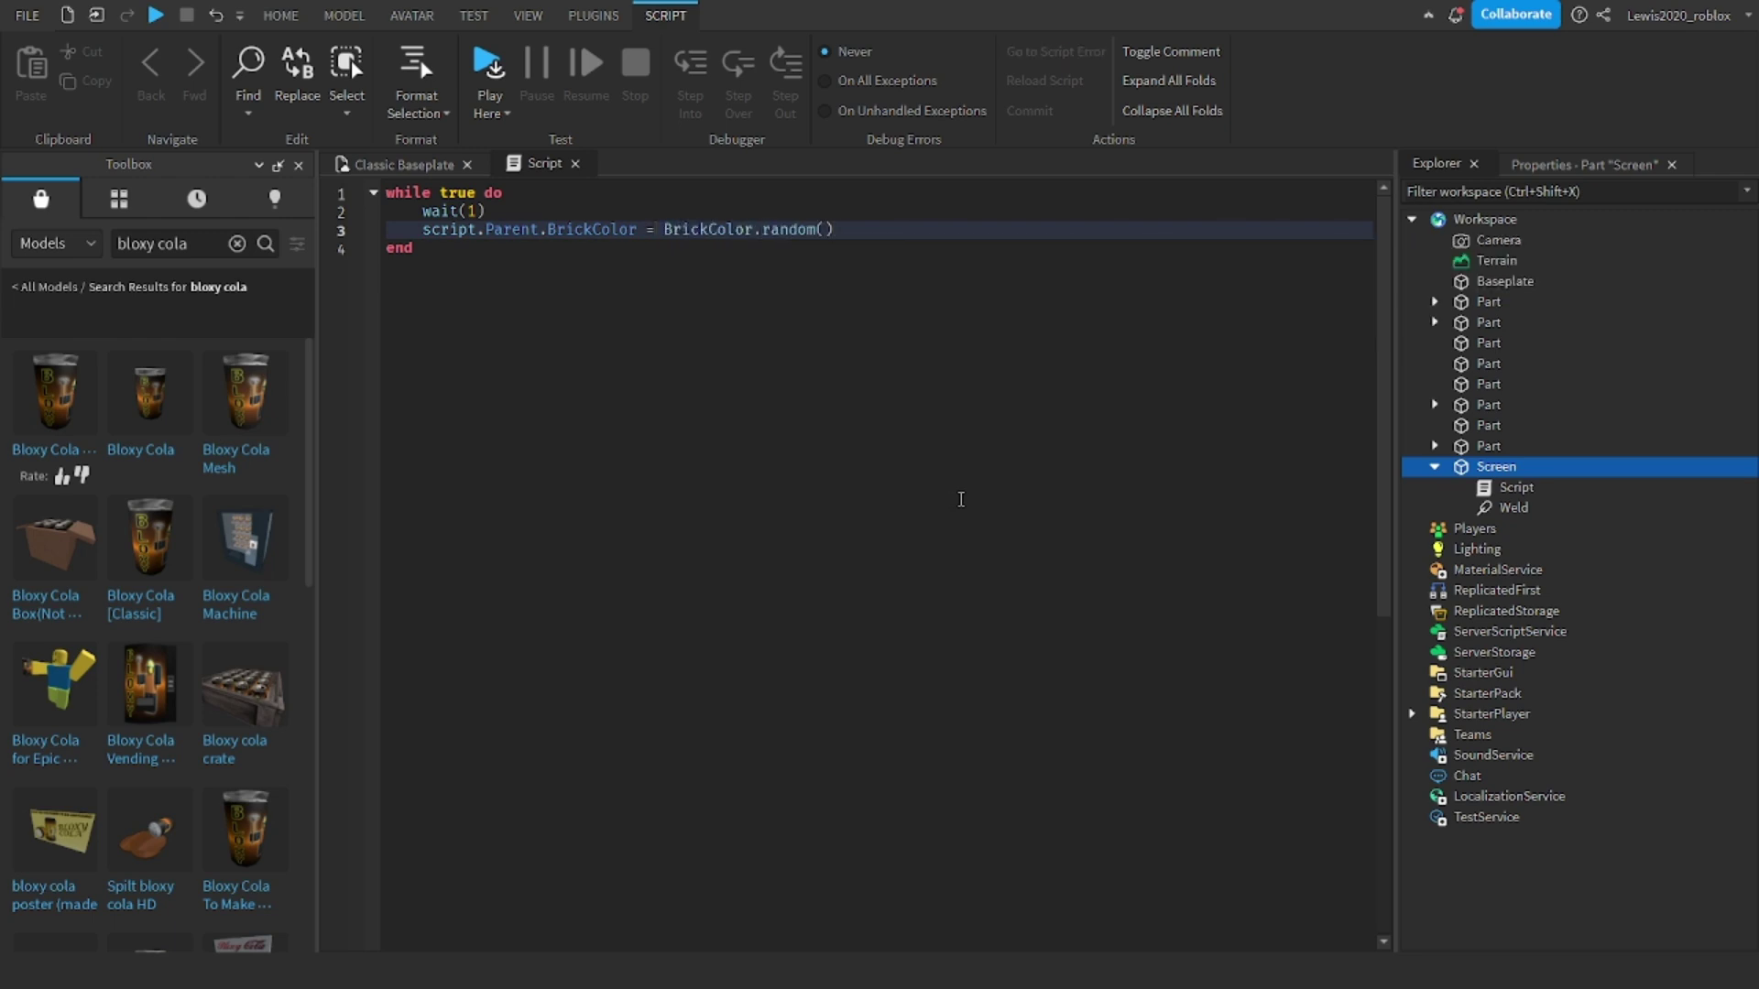
Playtest from the Classic Baseplate scene, walking the avatar toward and away from the cabinet
left_click(413, 165)
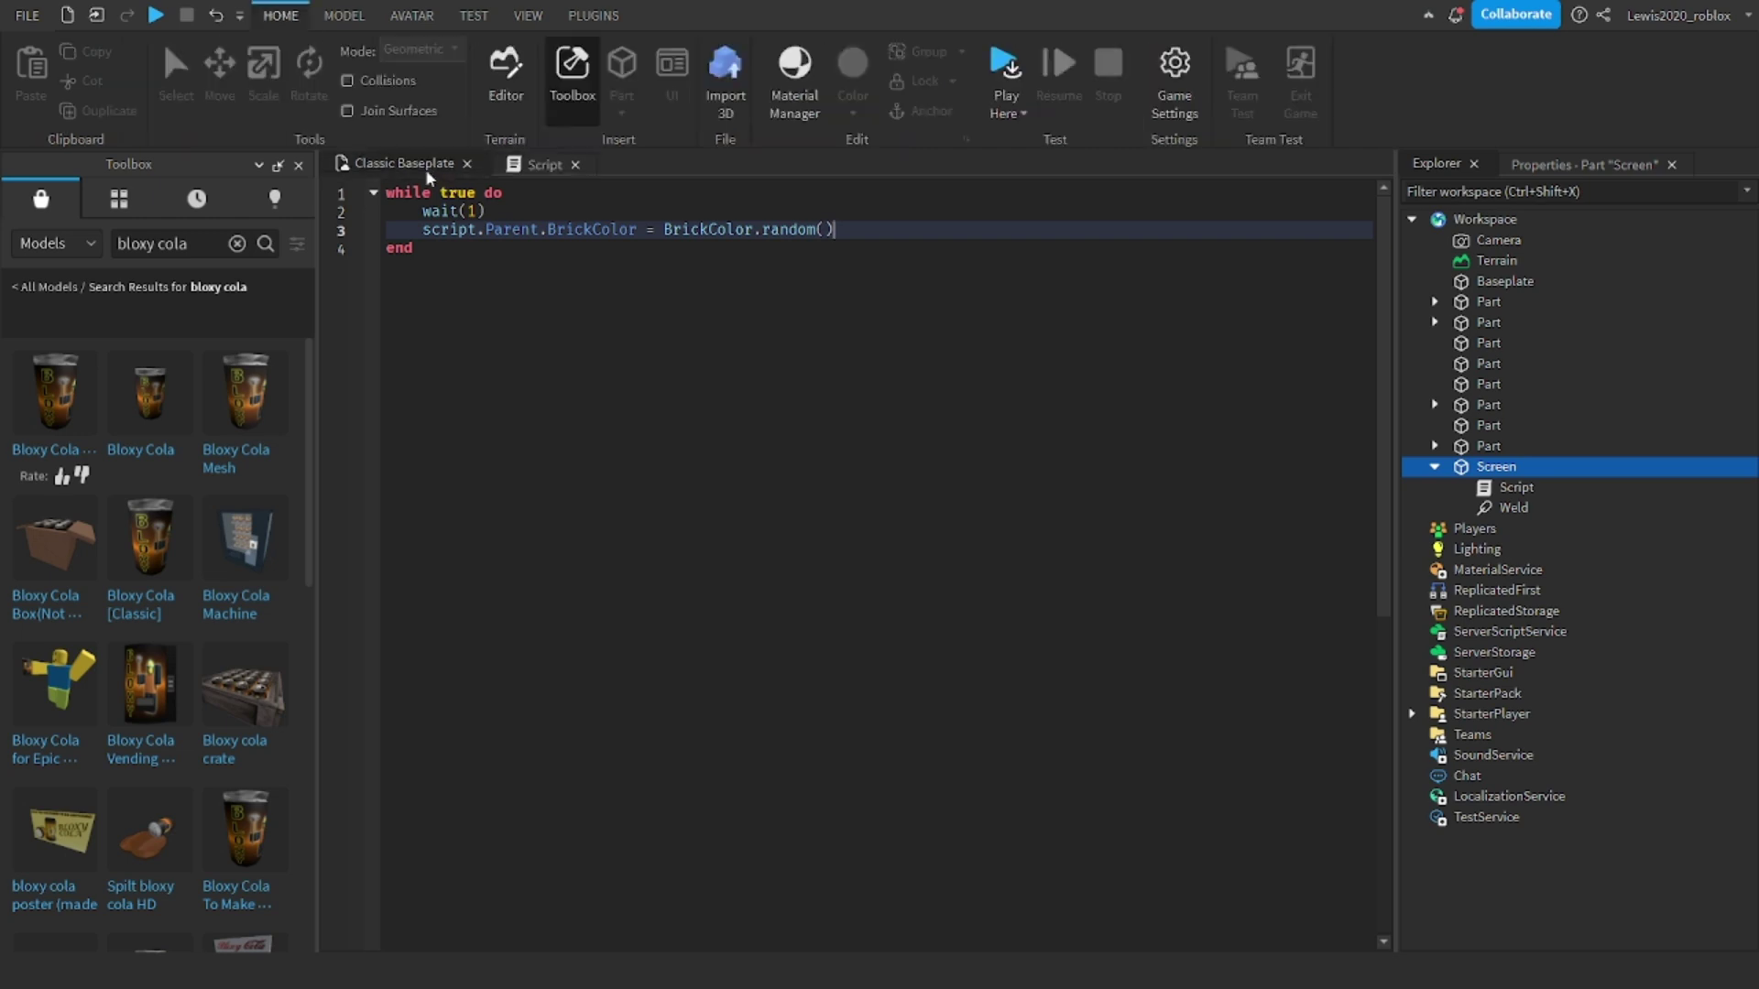
left_click(1030, 321)
scroll(1031, 320, "down", 3)
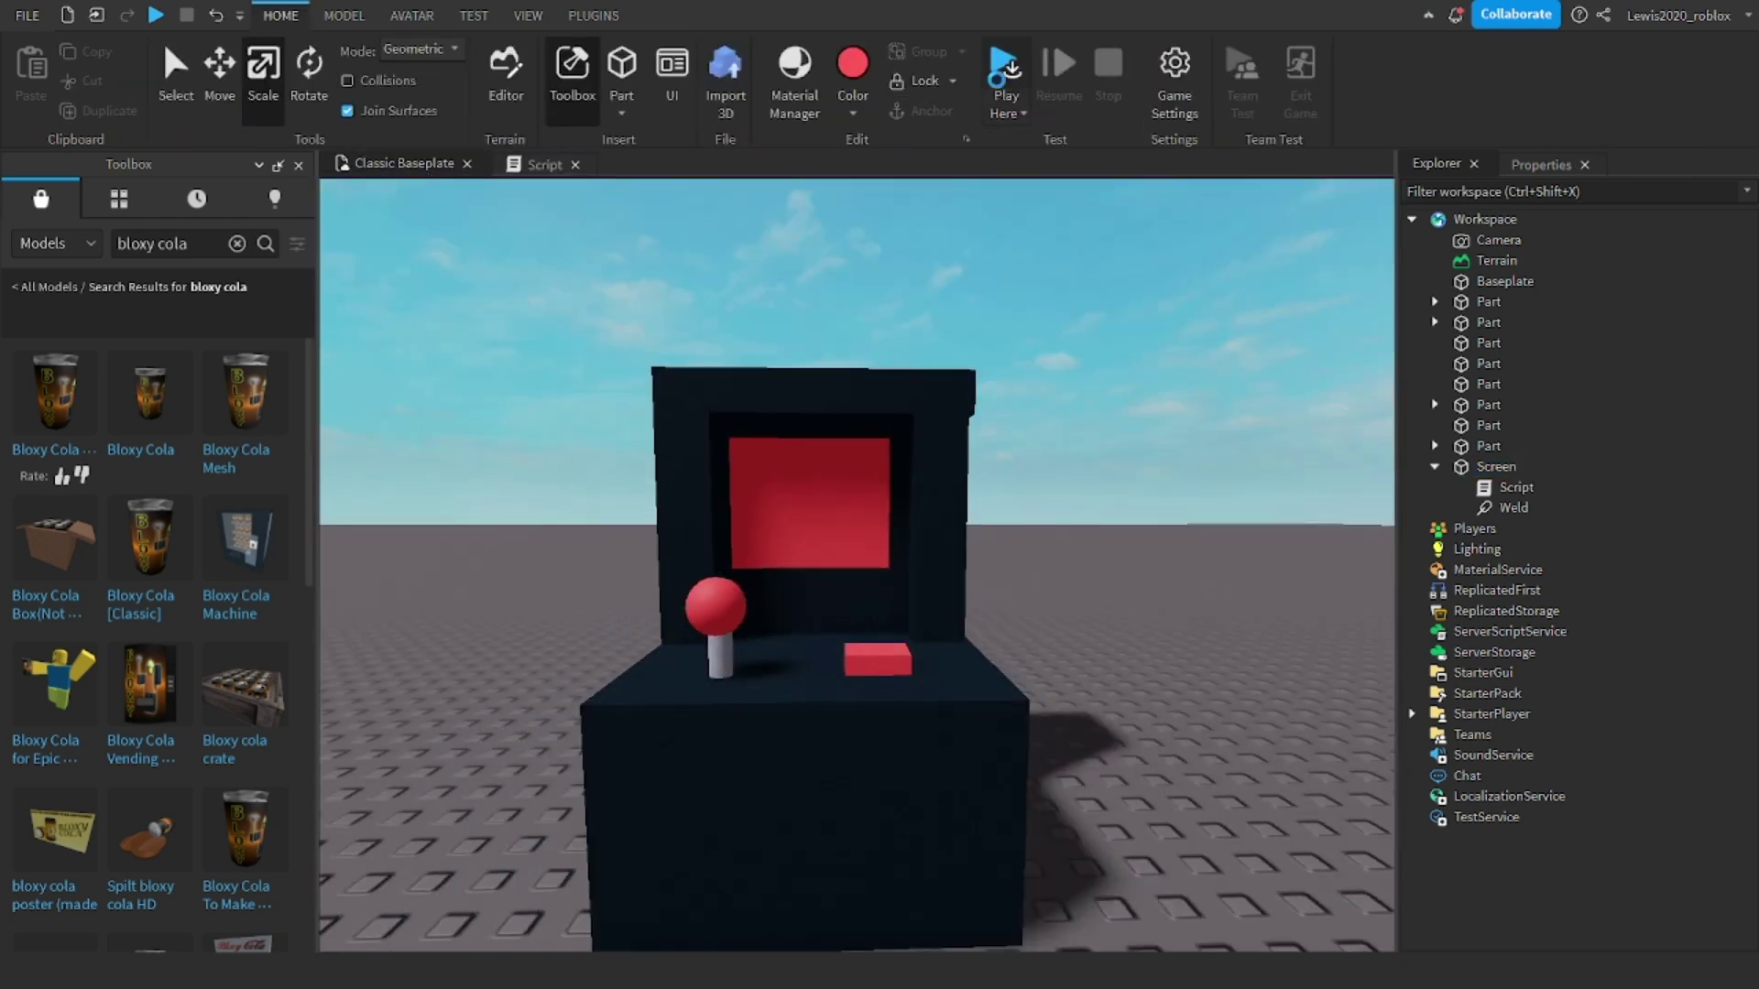
left_click(1005, 70)
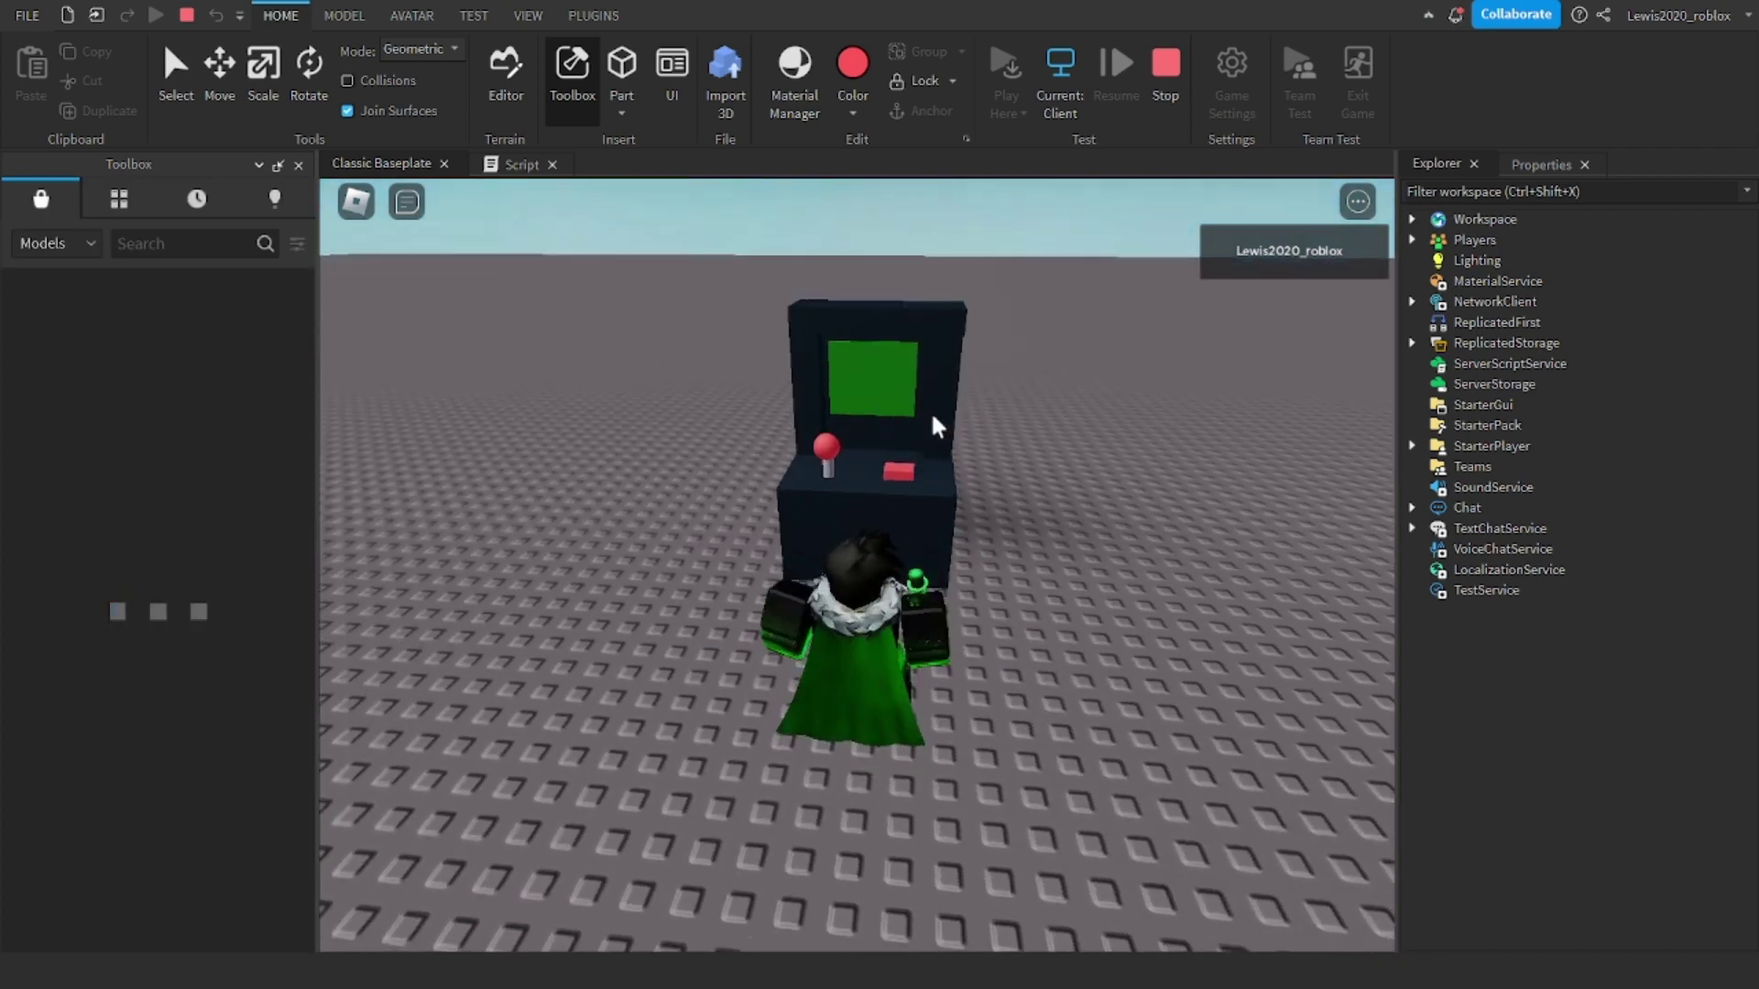
key("w")
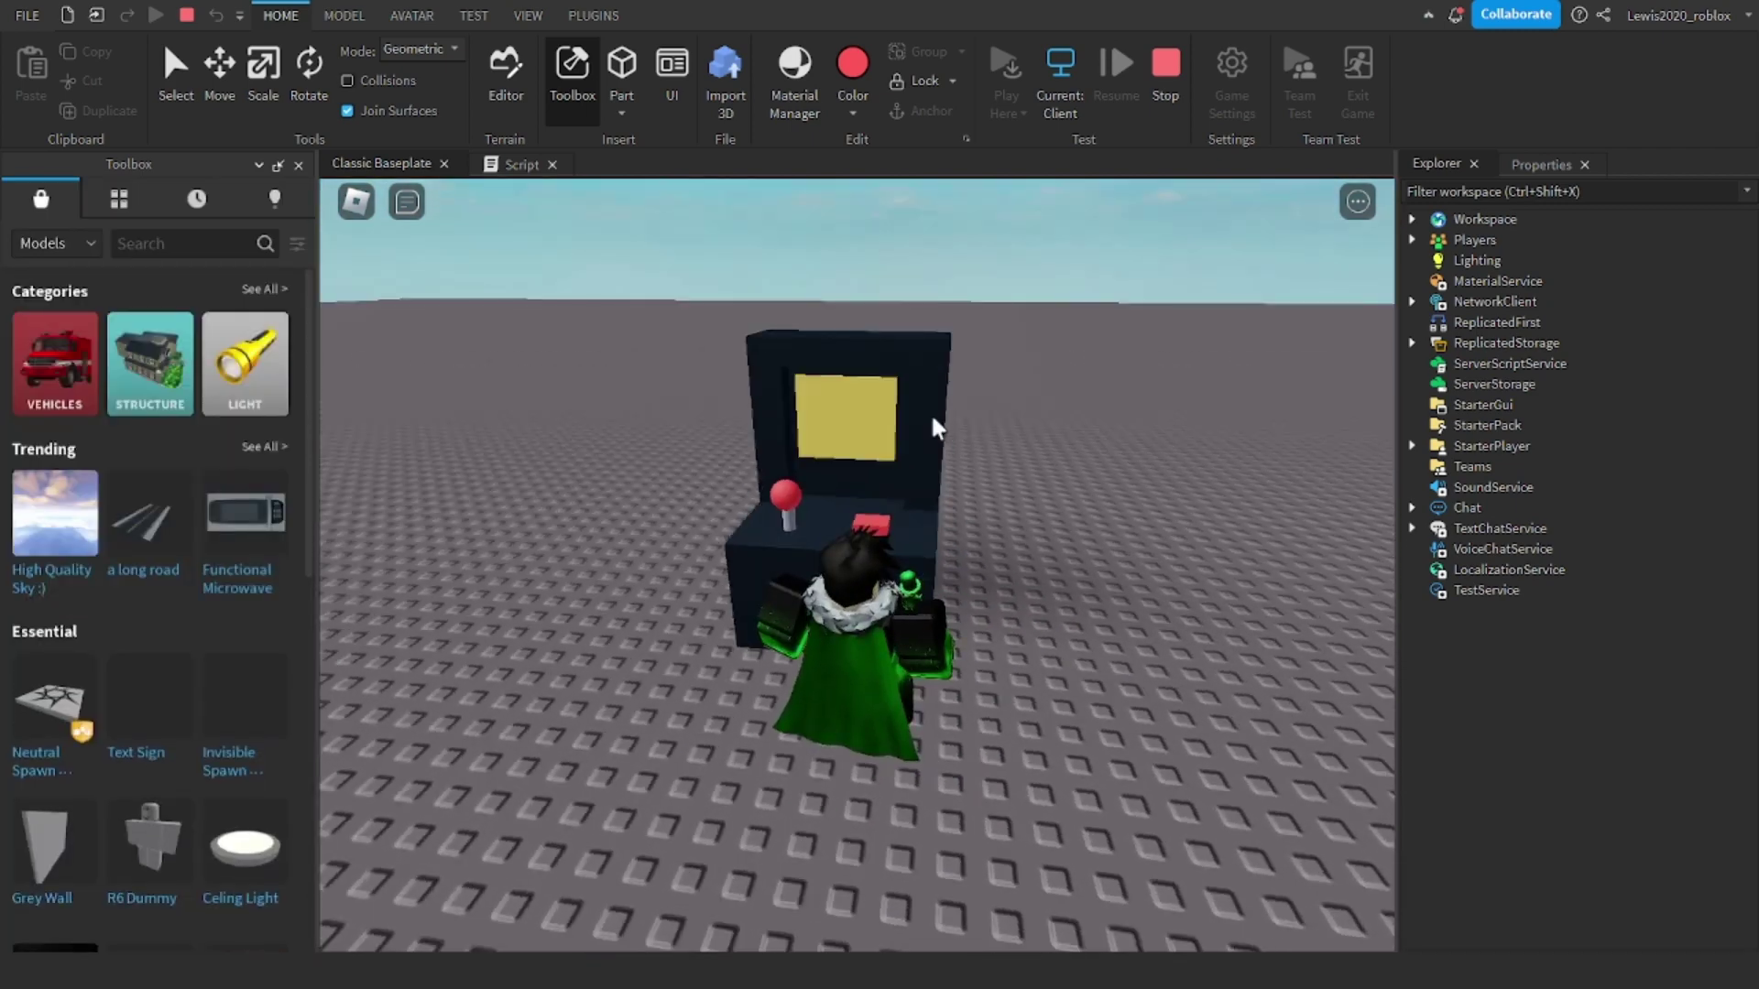
key("s")
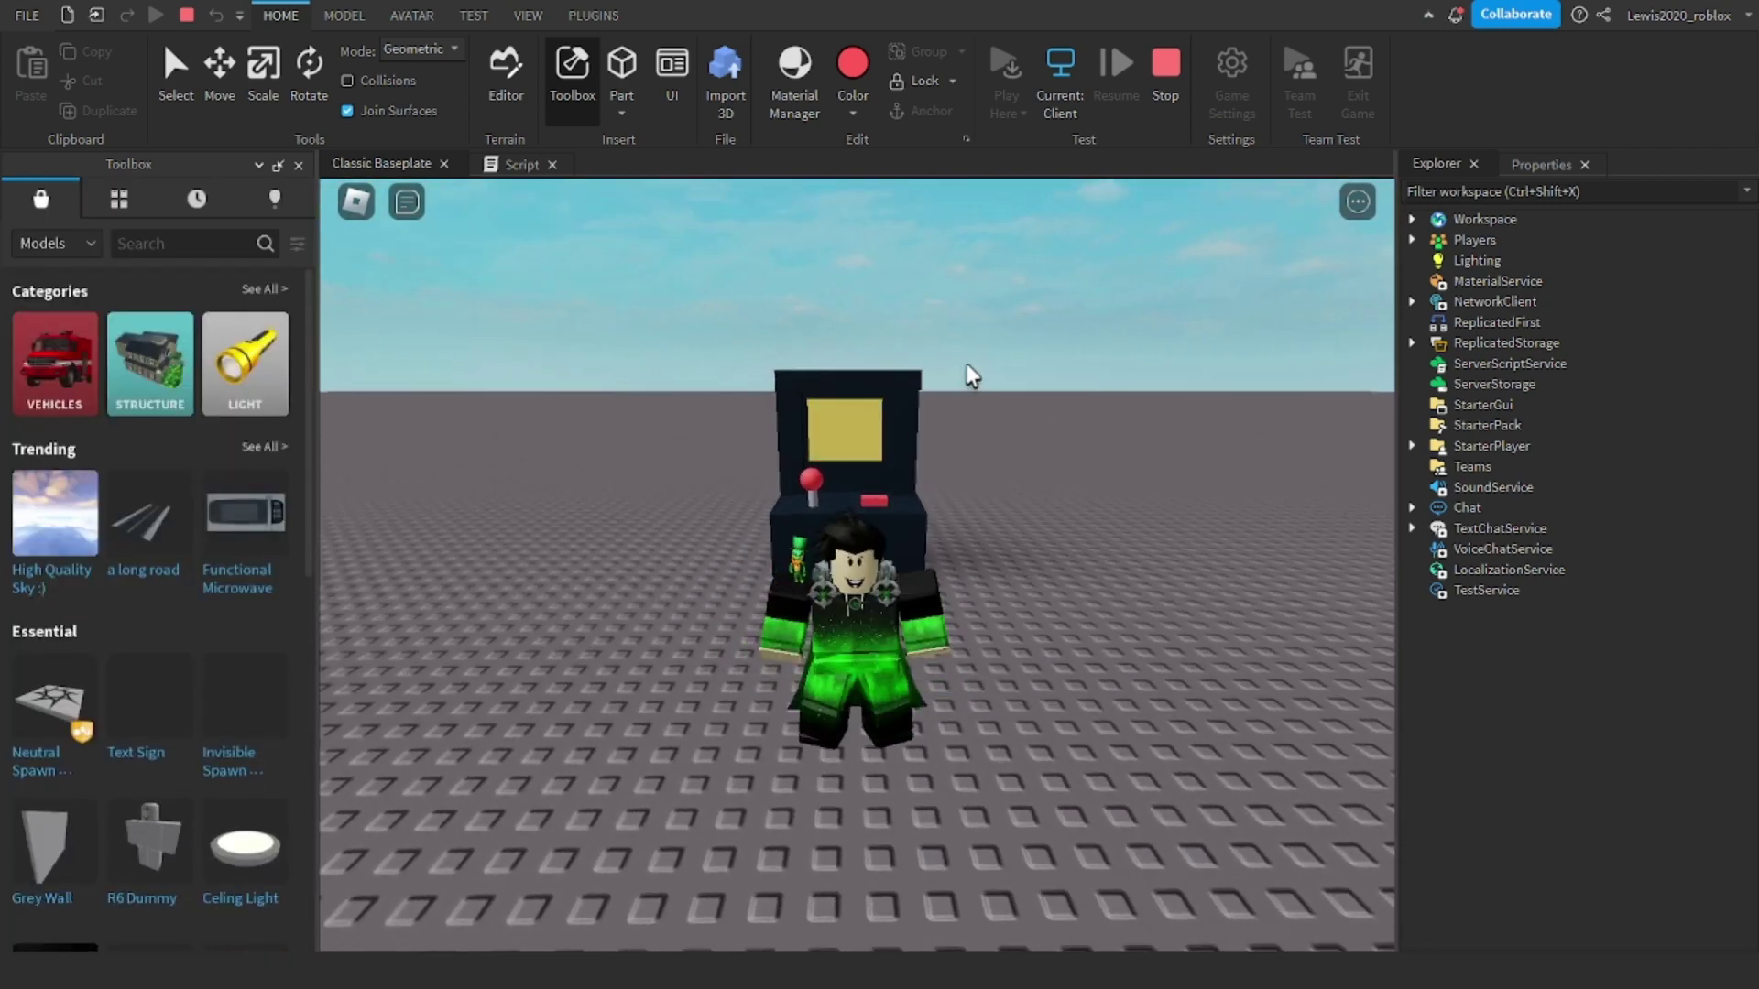